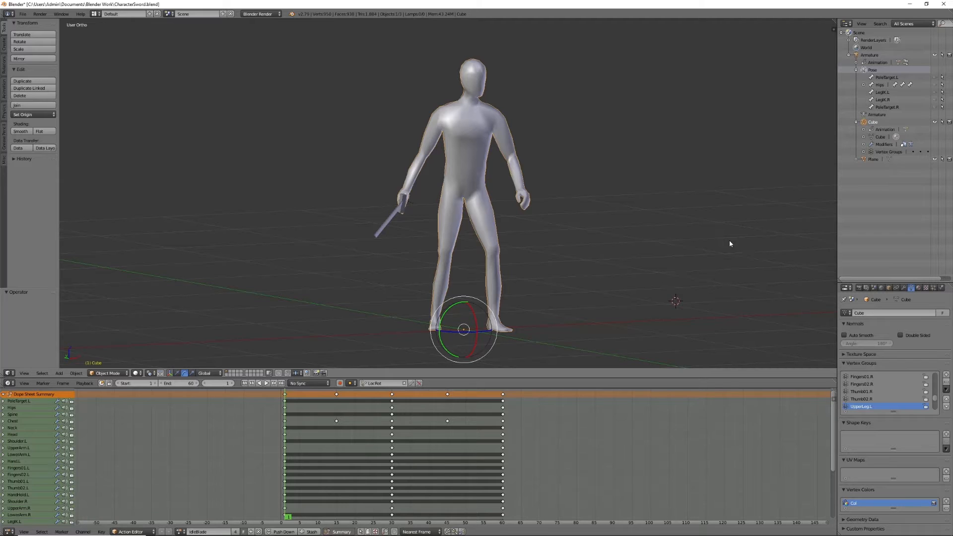
Select the character mesh and play back its IdleBlade animation.
click(728, 274)
click(621, 289)
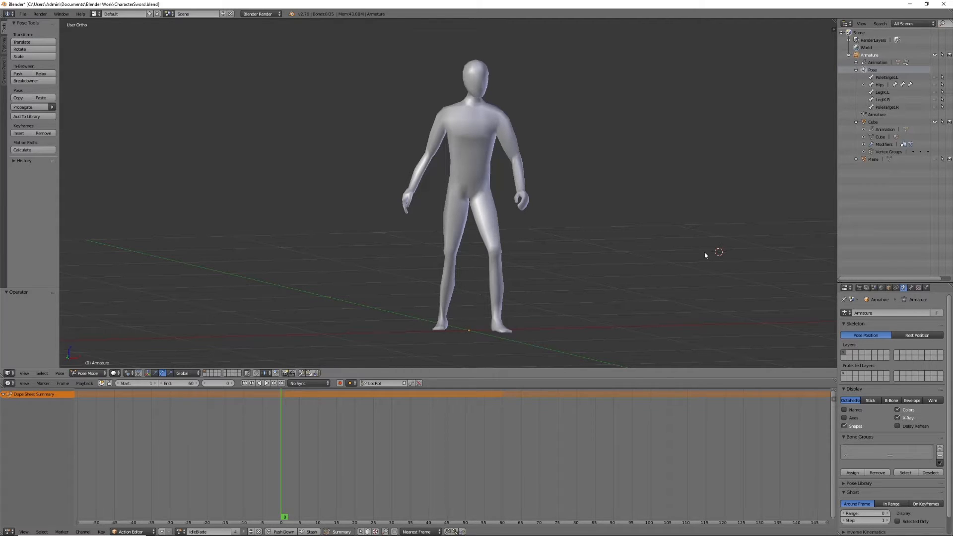
right_click(471, 170)
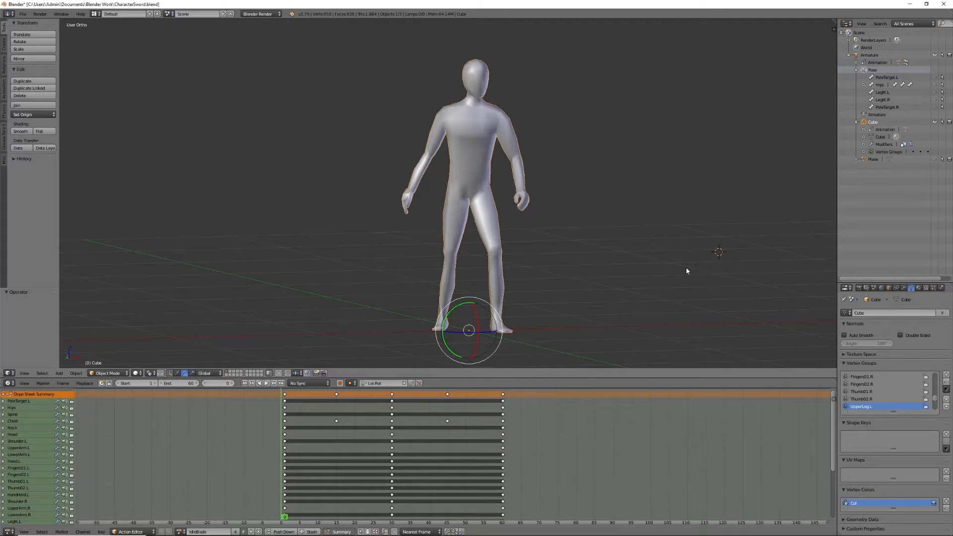
key(alt+a)
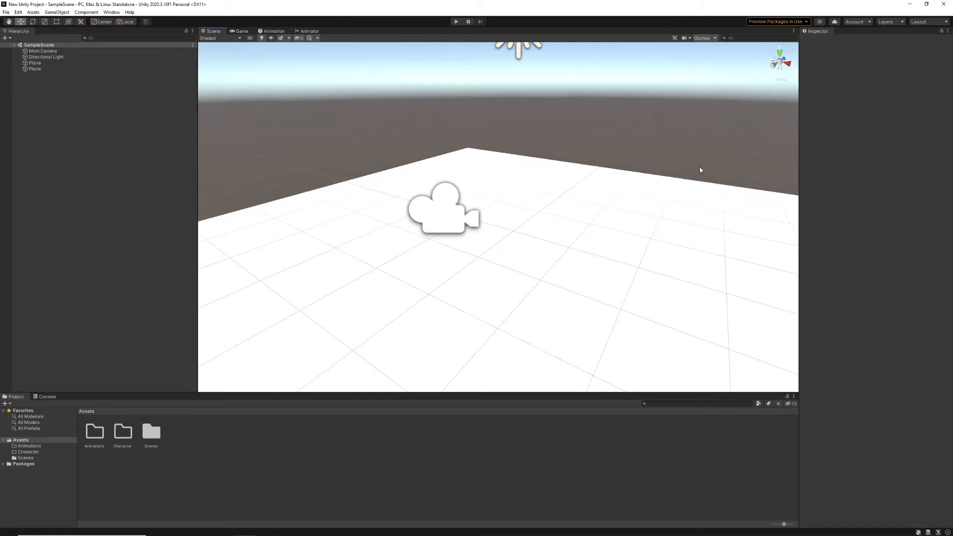
Switch to Unity and check the Character and Animations asset folders.
click(125, 438)
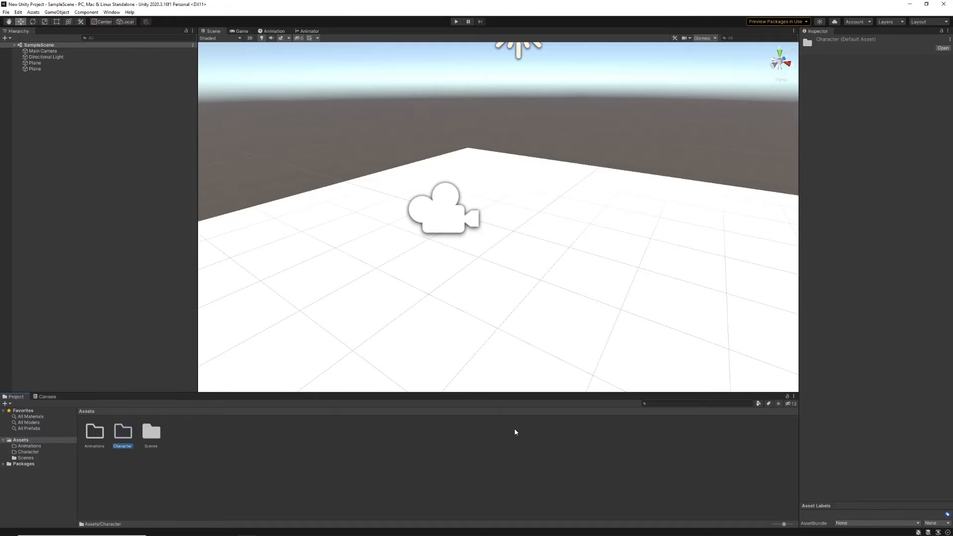
click(98, 434)
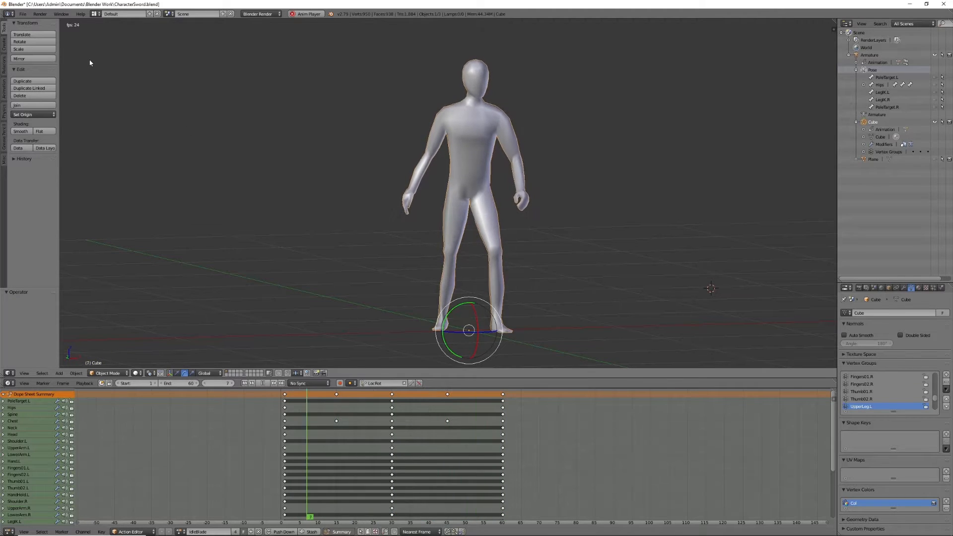
Switch to Blender, start an FBX export of the character, and browse to the root of the C: drive.
click(25, 14)
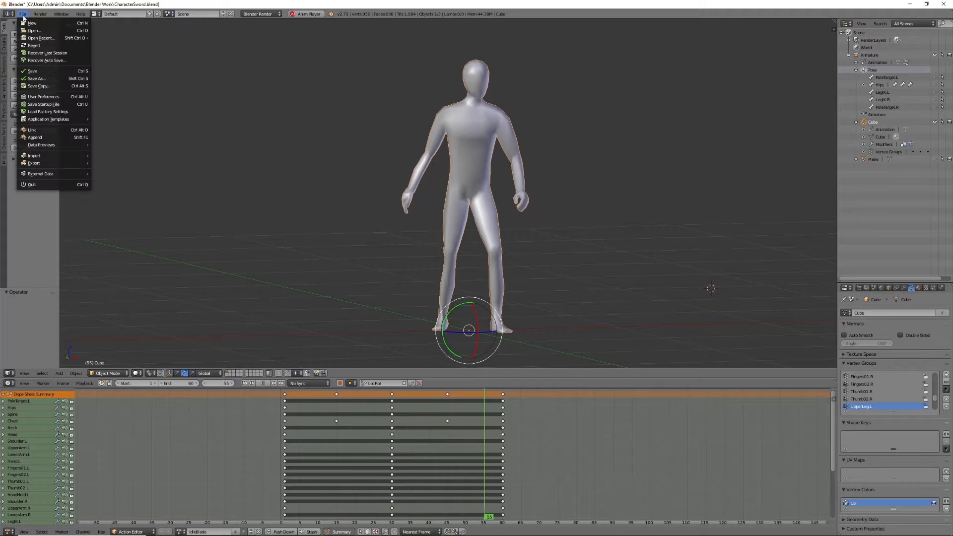
mouse_move(55, 163)
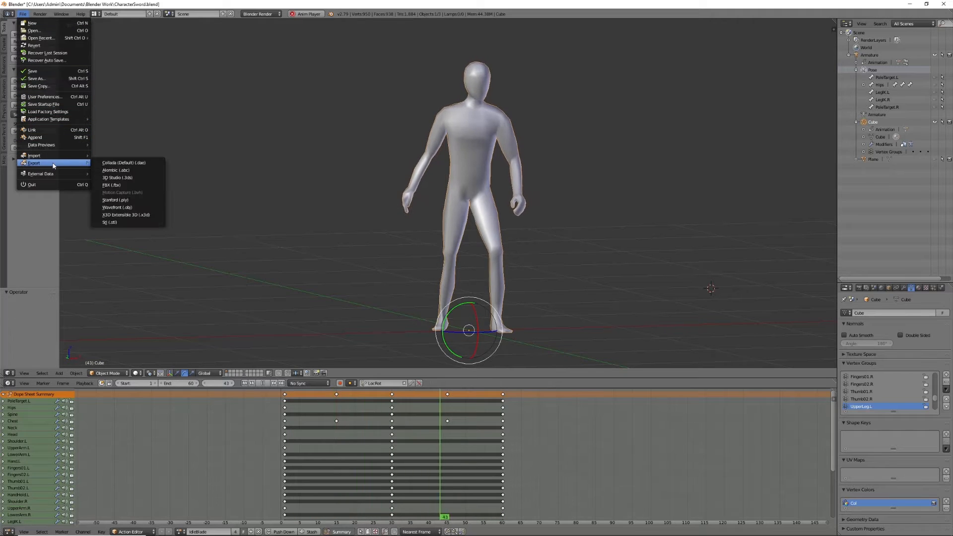
click(133, 186)
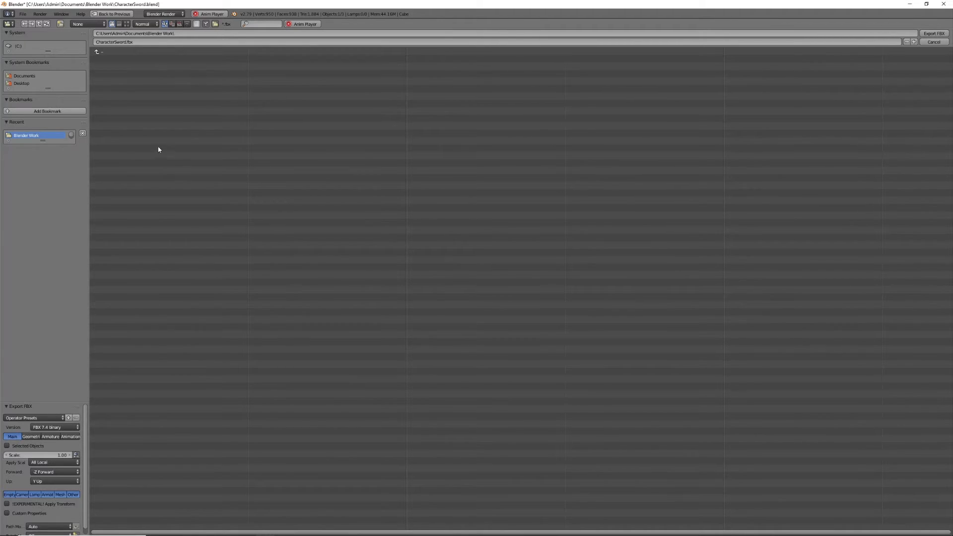
drag(48, 88, 48, 118)
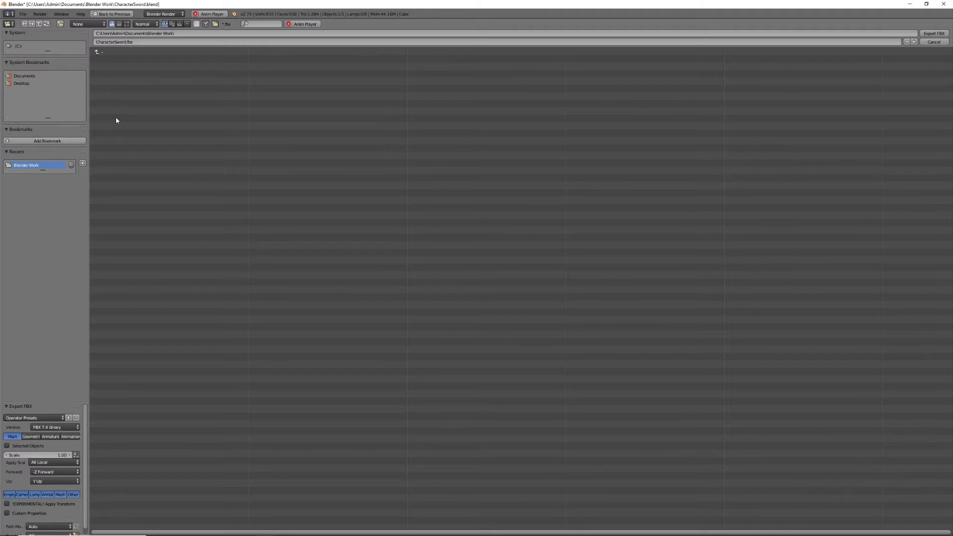
click(26, 77)
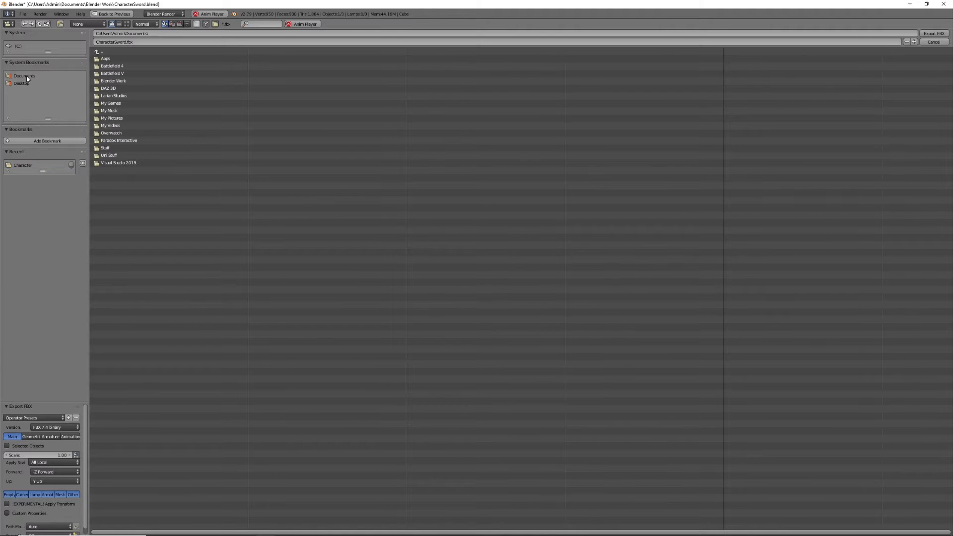
drag(49, 52, 48, 88)
click(23, 45)
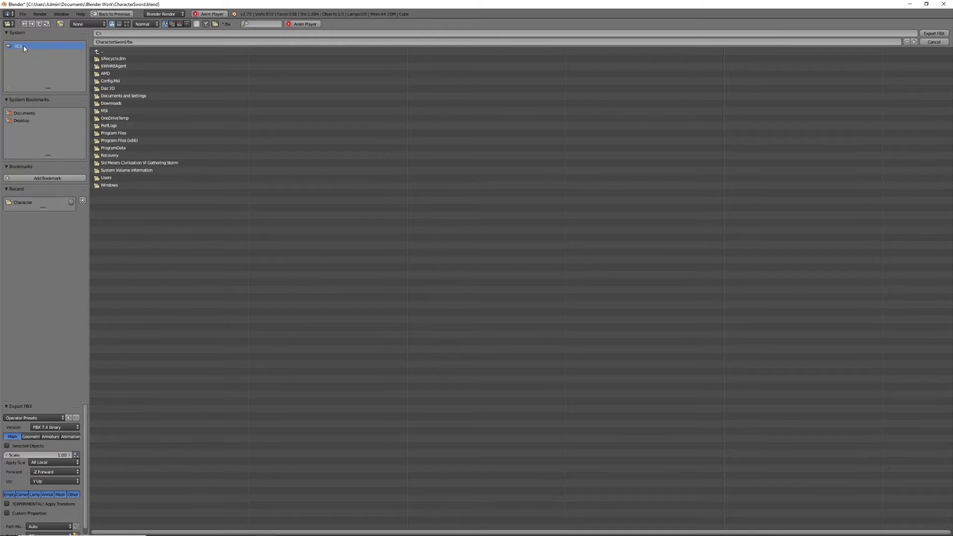
Export the character as CharacterSword.fbx into the Assets/Character folder of New Unity Project.
double_click(107, 178)
double_click(113, 59)
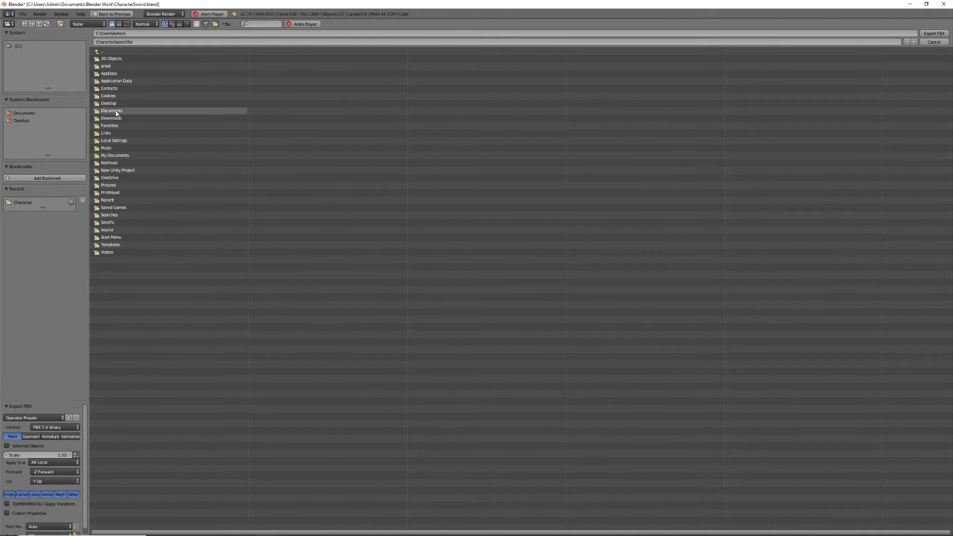
click(118, 172)
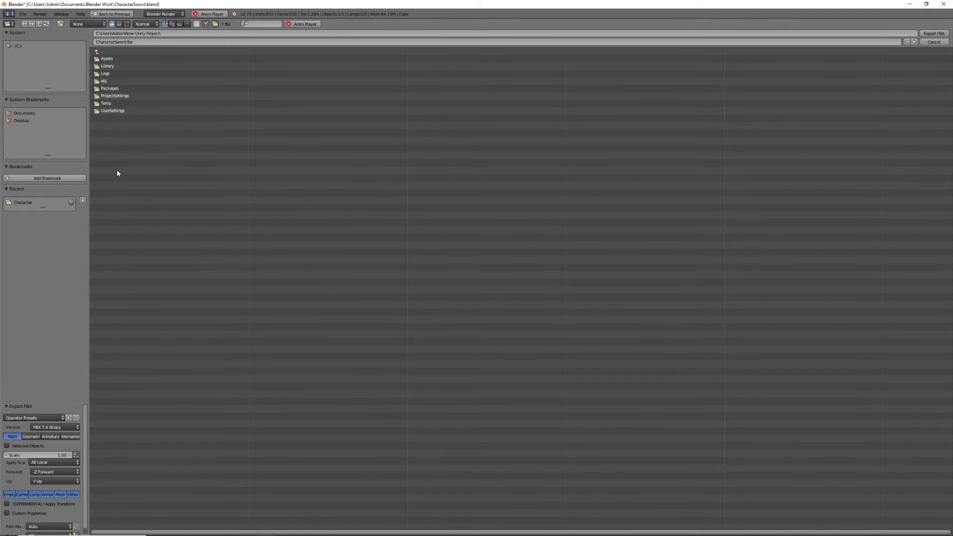
click(114, 59)
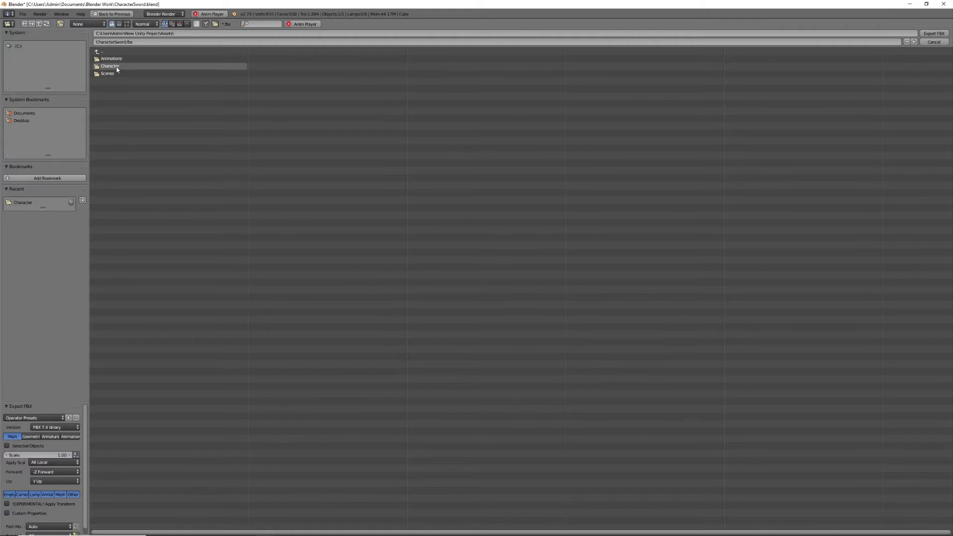
double_click(117, 69)
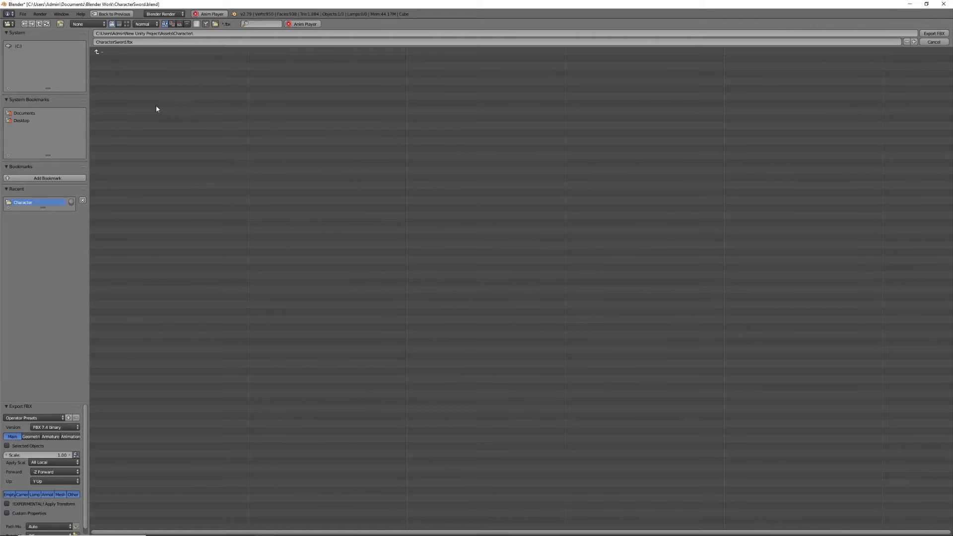
click(934, 34)
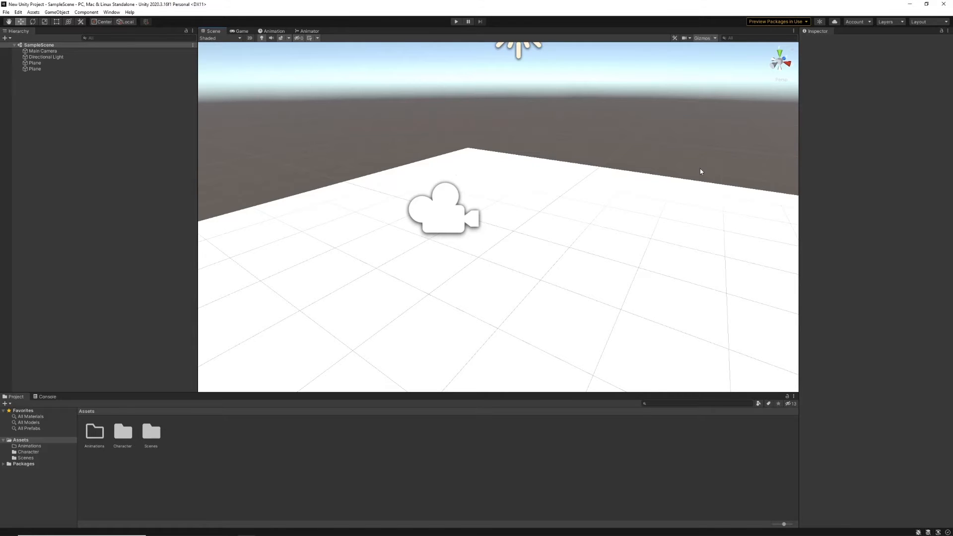
Switch to Unity and inspect the imported CharacterSword asset's armature, mesh and animation clips in the Character folder.
double_click(123, 433)
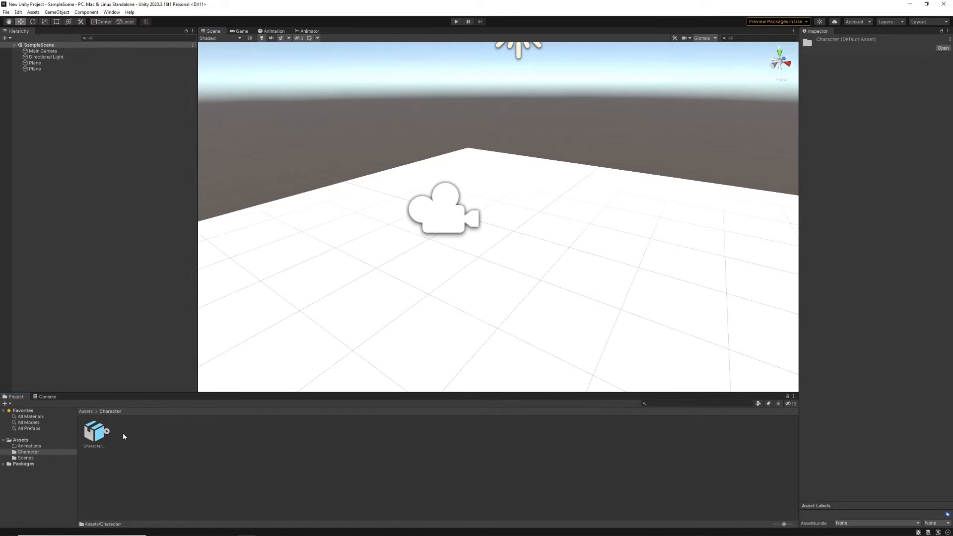
click(96, 433)
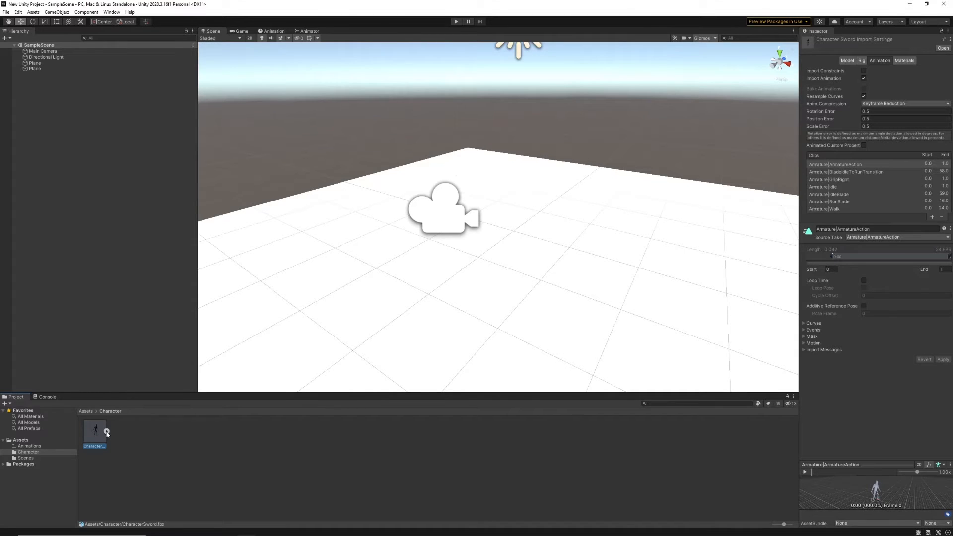
click(106, 432)
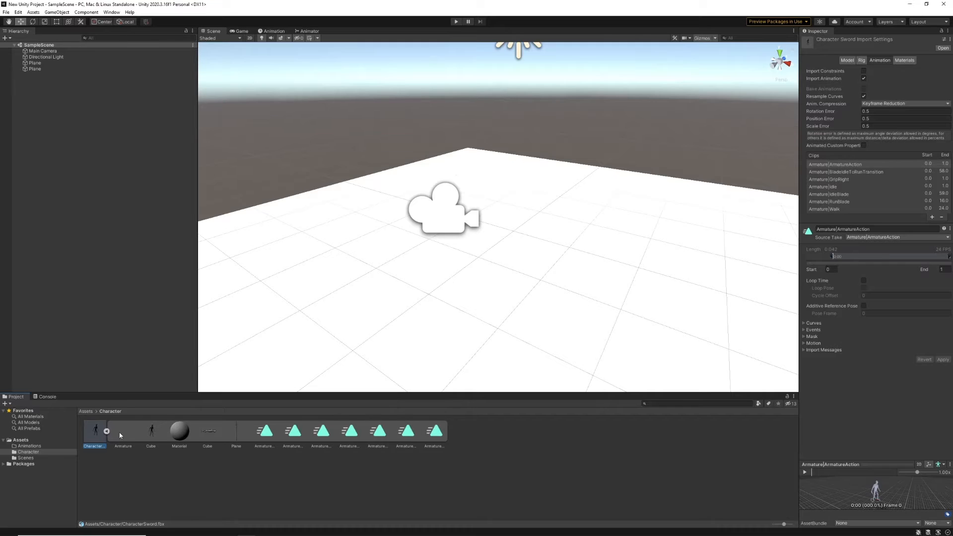
click(123, 432)
click(152, 431)
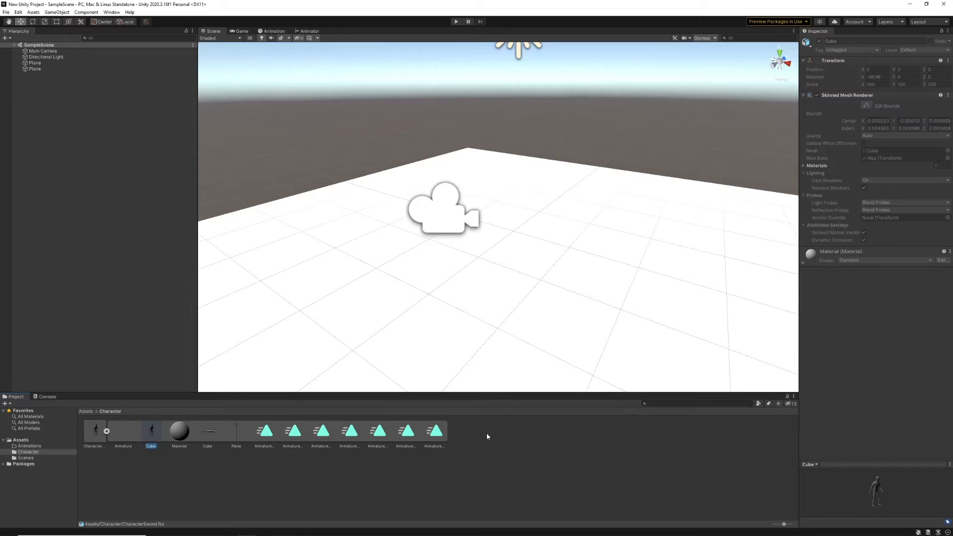
click(435, 431)
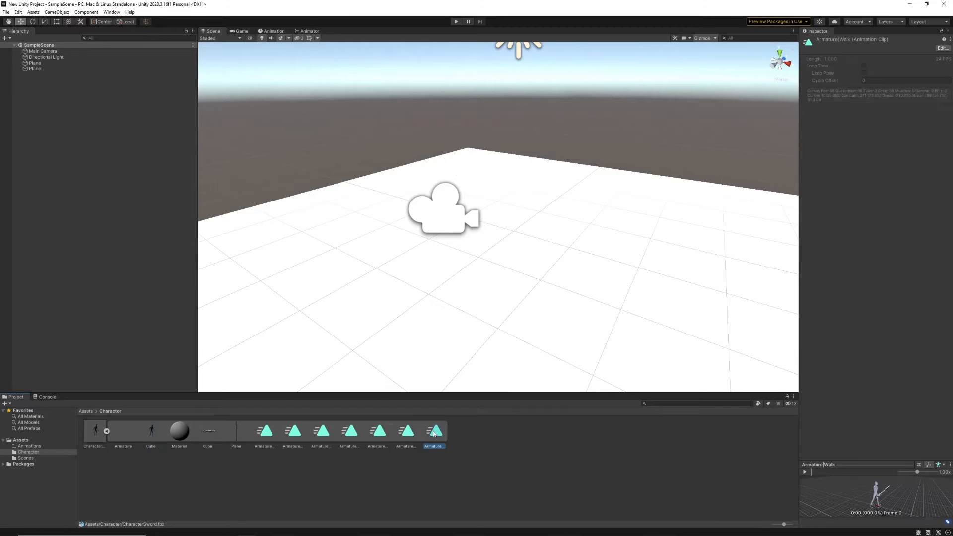
click(405, 435)
click(374, 439)
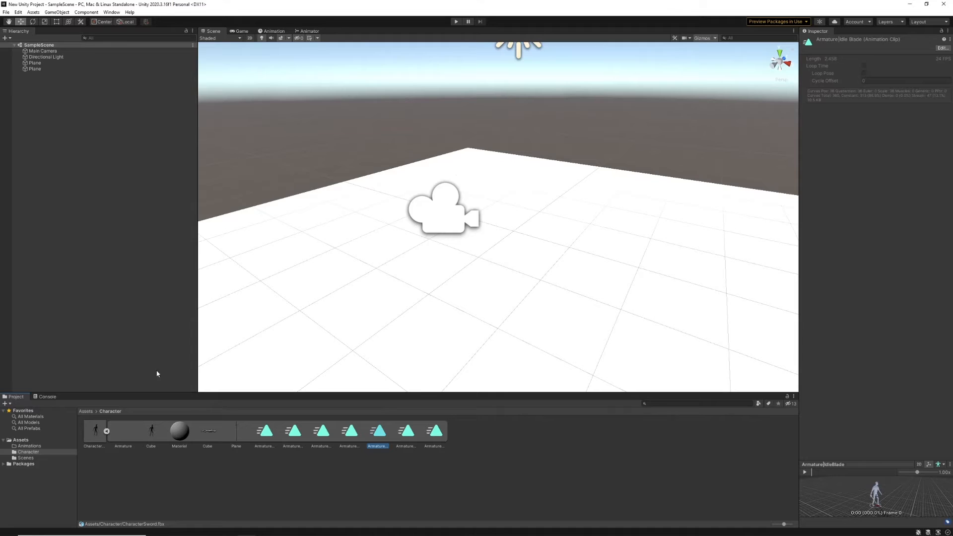
Place the CharacterSword model in the scene near the main camera and test it in Play mode.
drag(92, 434, 539, 252)
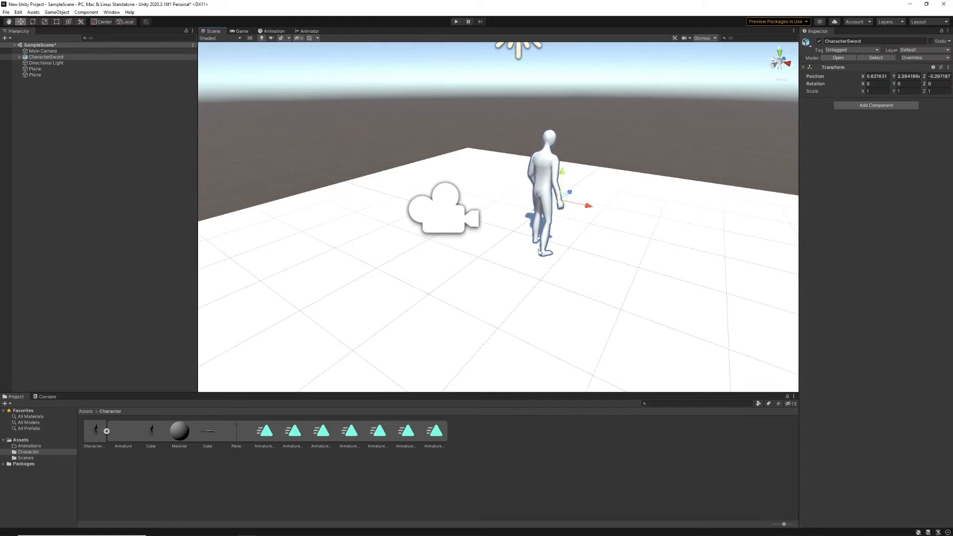
click(444, 222)
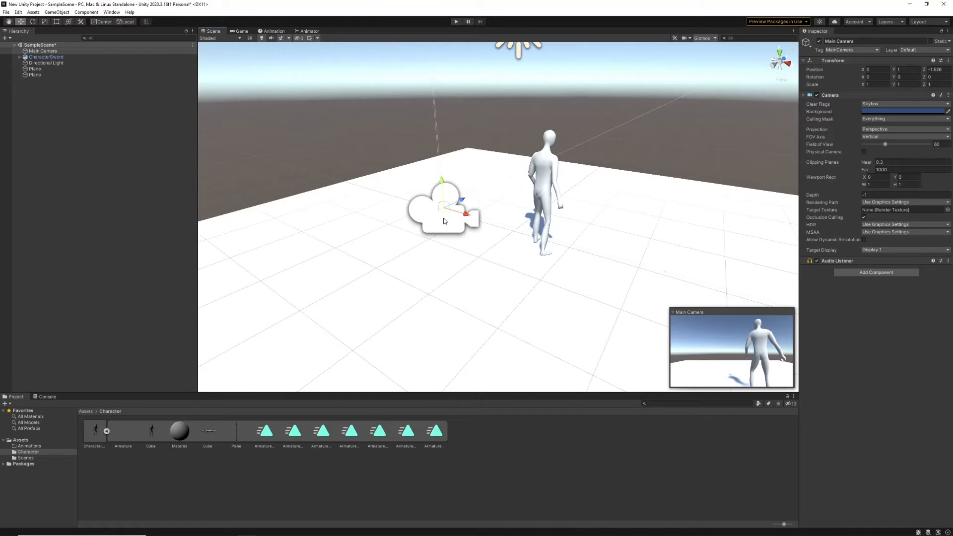
click(456, 21)
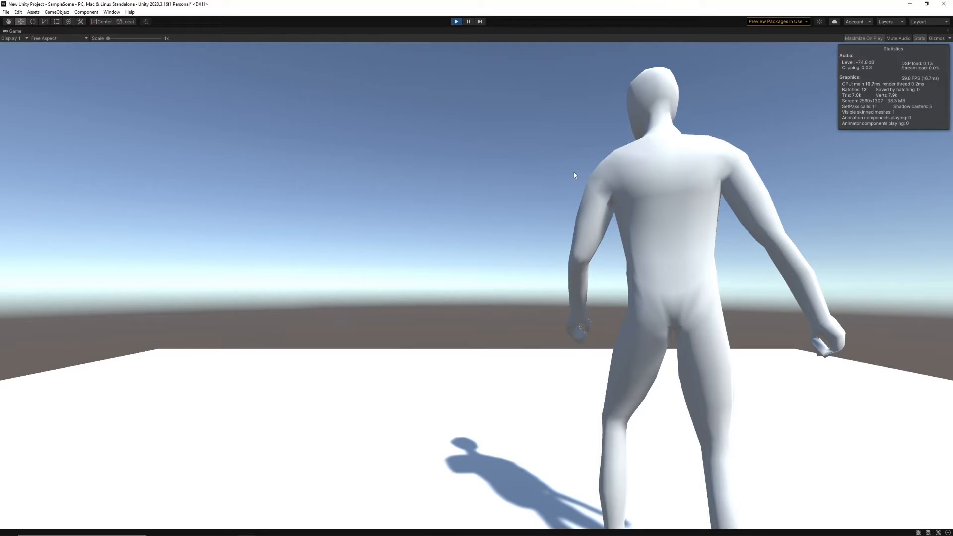
click(456, 21)
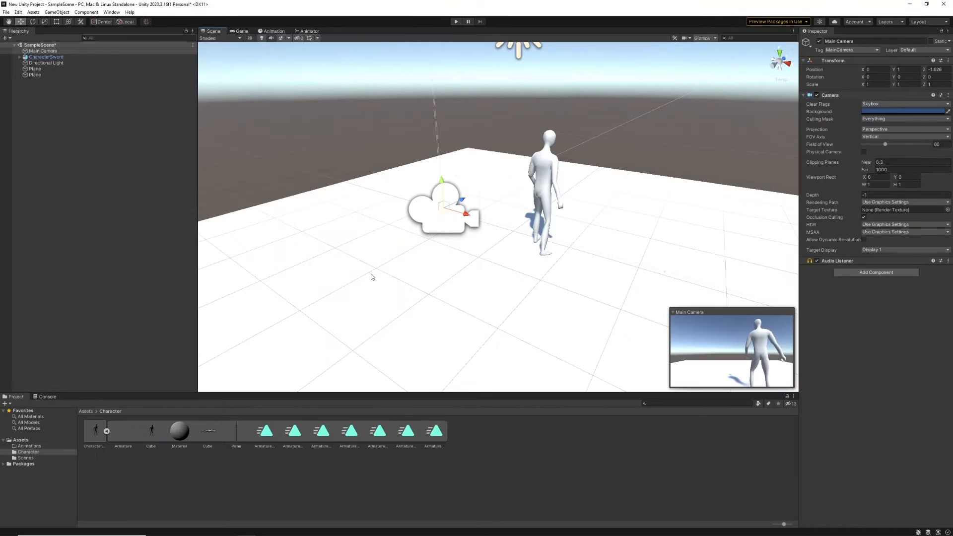
Select the CharacterSword object in the scene and show the Animation window for it.
click(49, 57)
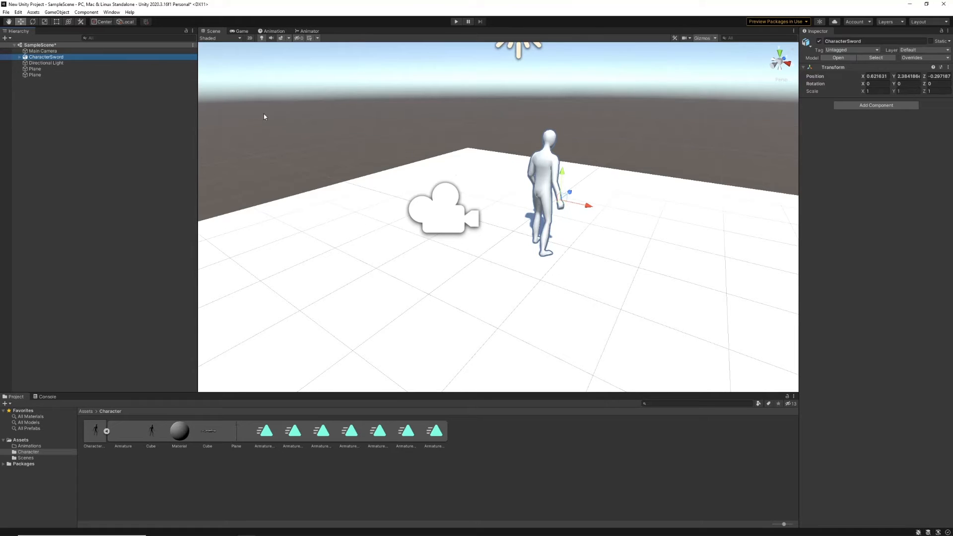
click(273, 32)
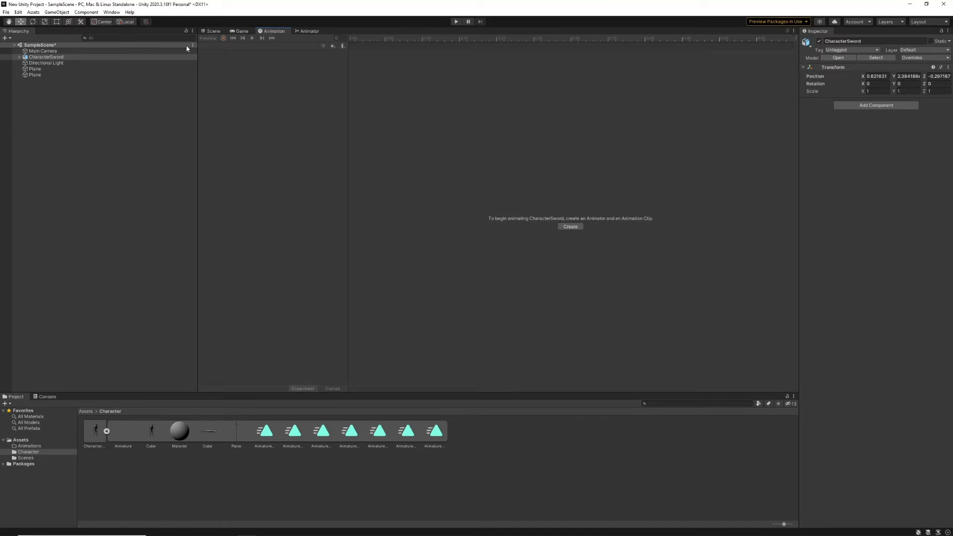
click(110, 14)
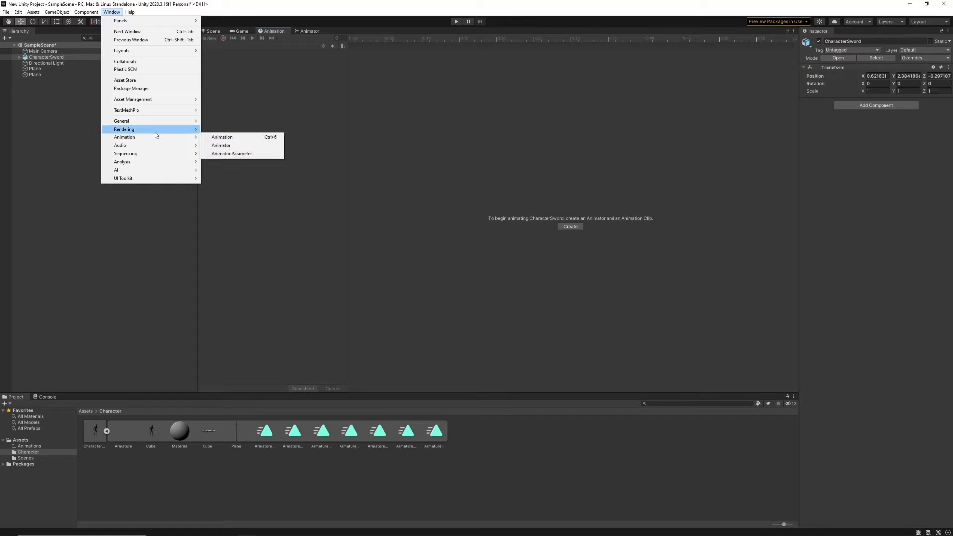
mouse_move(161, 139)
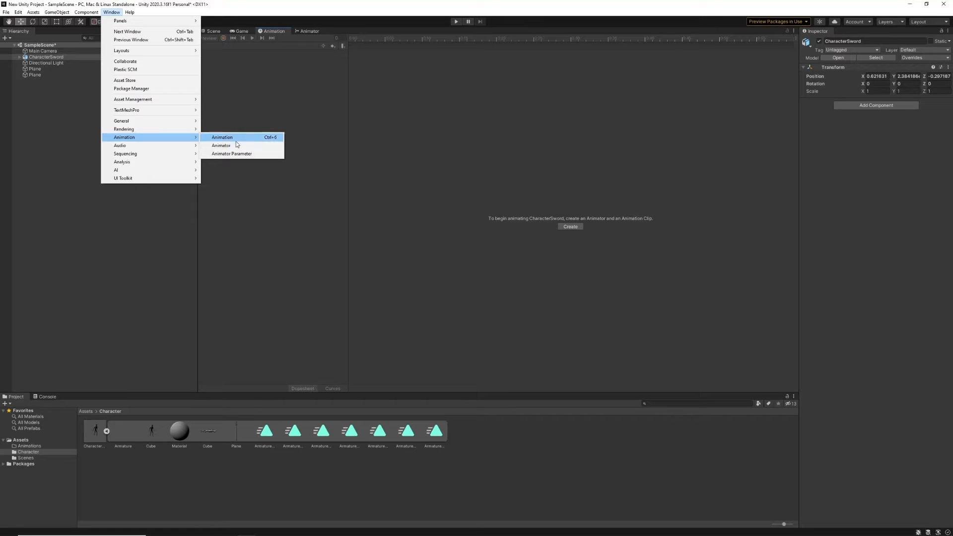
click(277, 21)
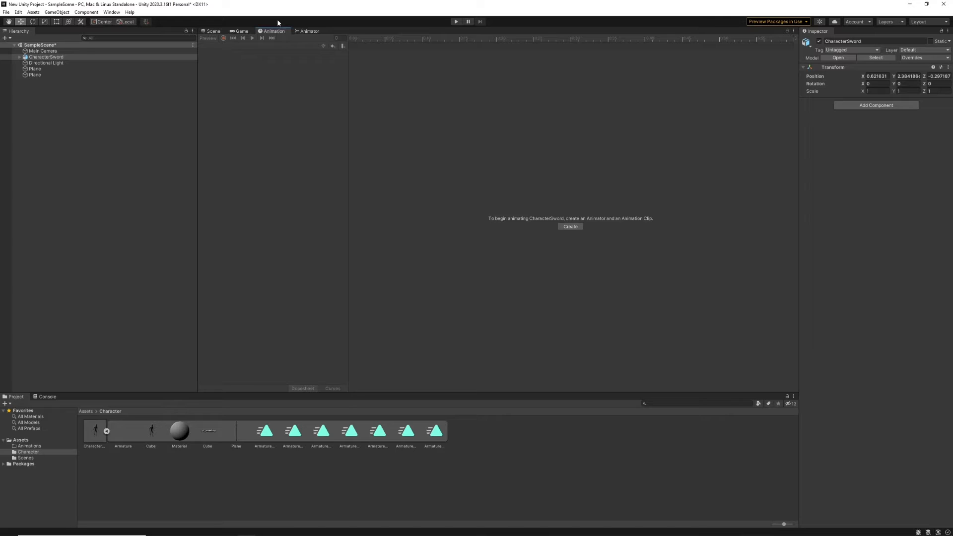
Create a CharacterSword animation clip named Player_Idle in the Assets/Animations folder.
click(571, 226)
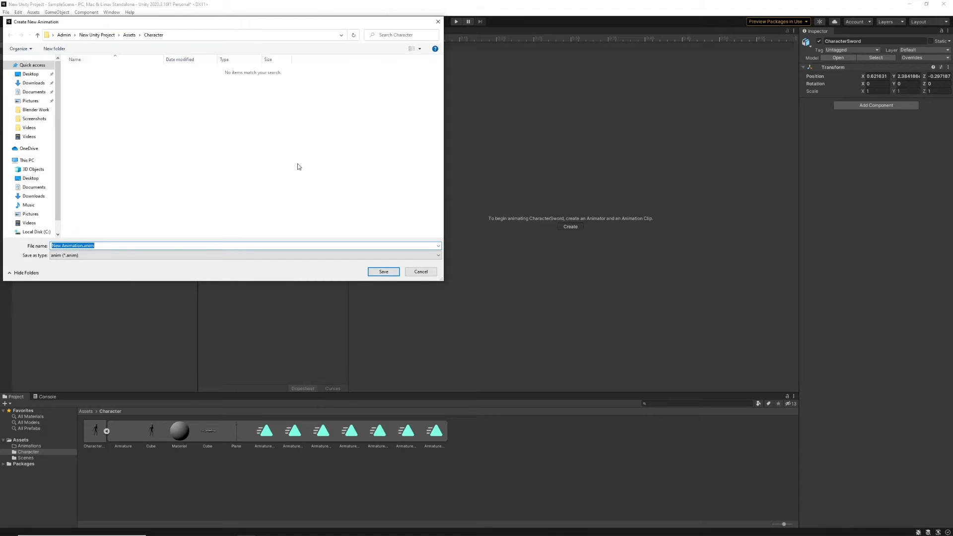
click(130, 35)
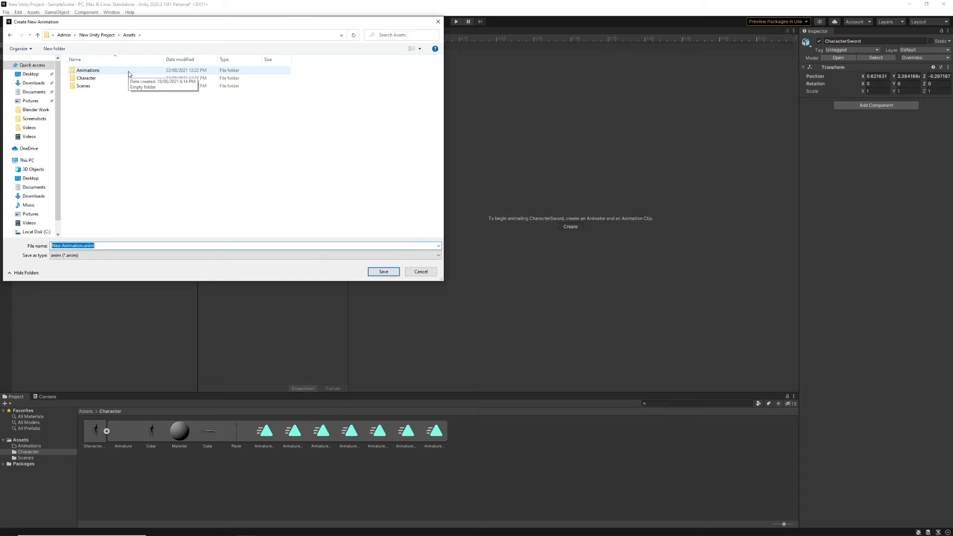
double_click(88, 71)
click(62, 246)
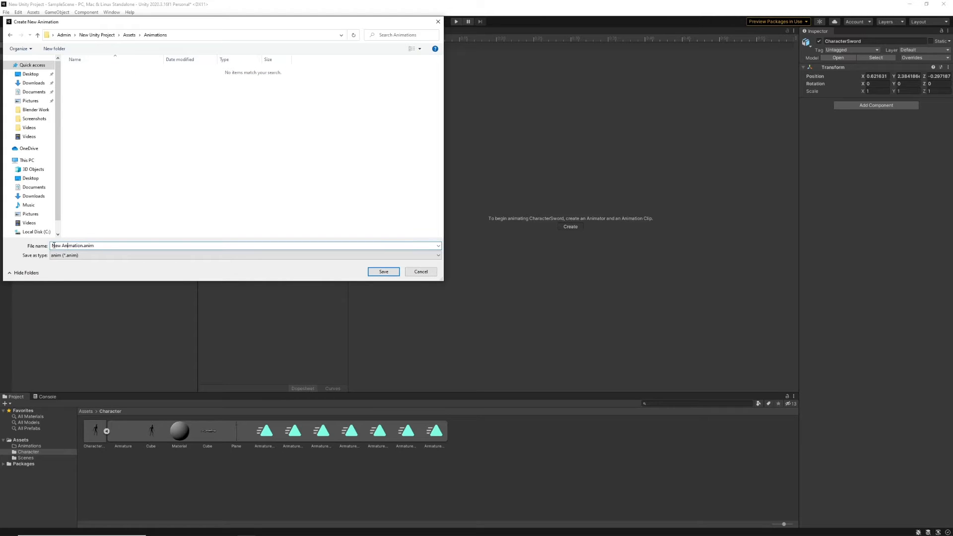
drag(53, 246, 83, 245)
text(Player_Idle)
click(384, 272)
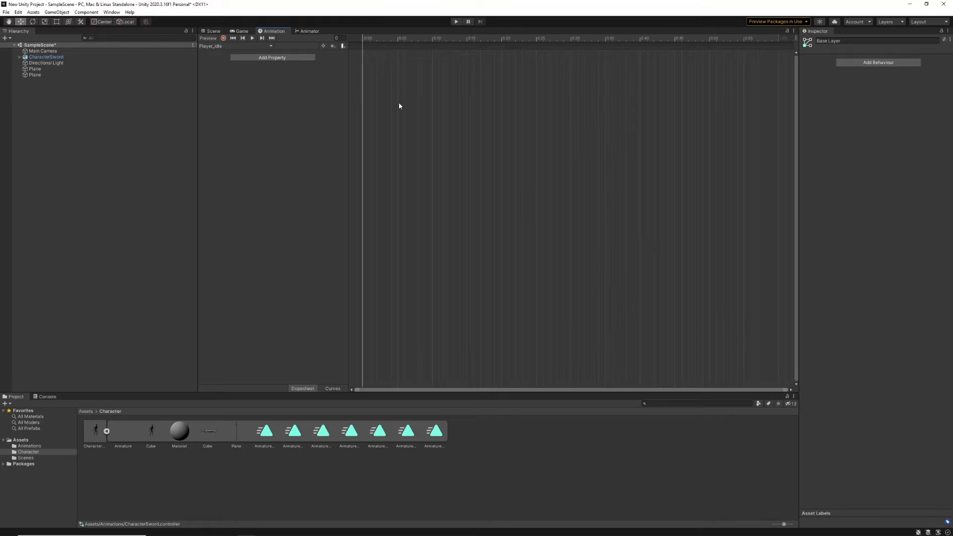
Assign the imported Armature|IdleBlade clip as the motion of the Player_Idle state in the animator controller.
click(310, 31)
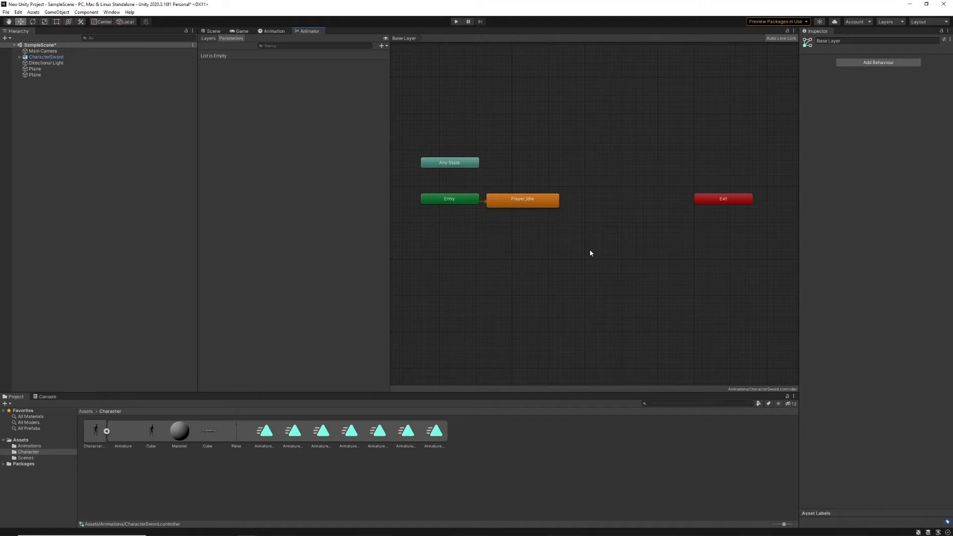
click(526, 205)
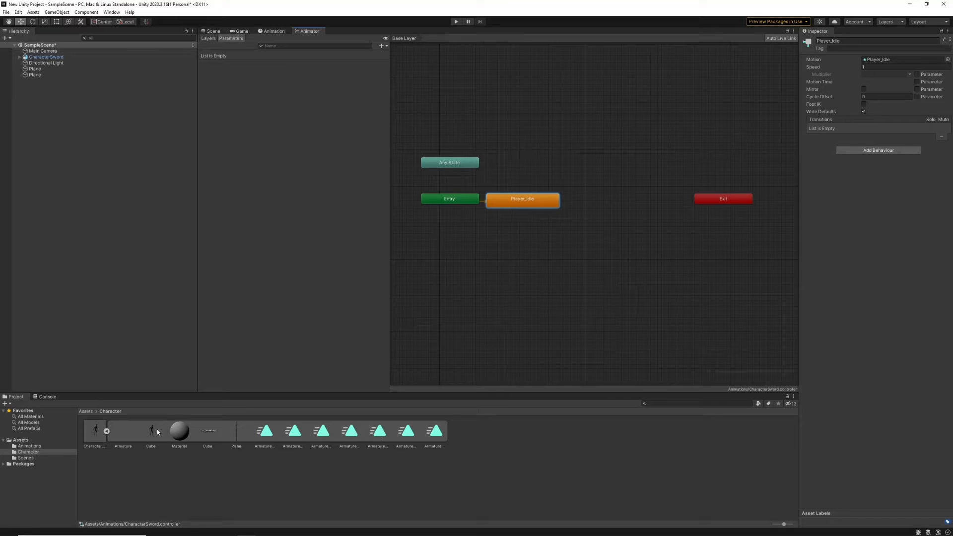
click(106, 431)
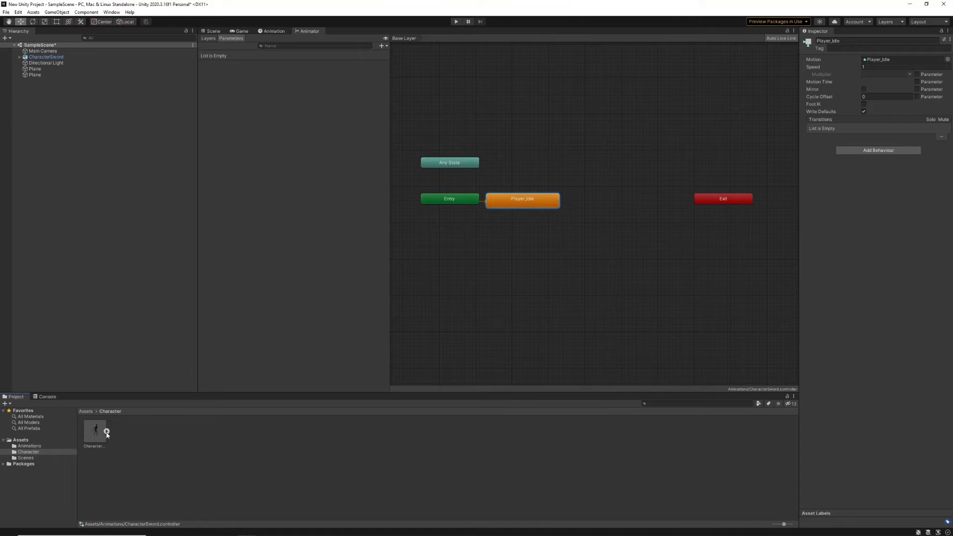
click(107, 431)
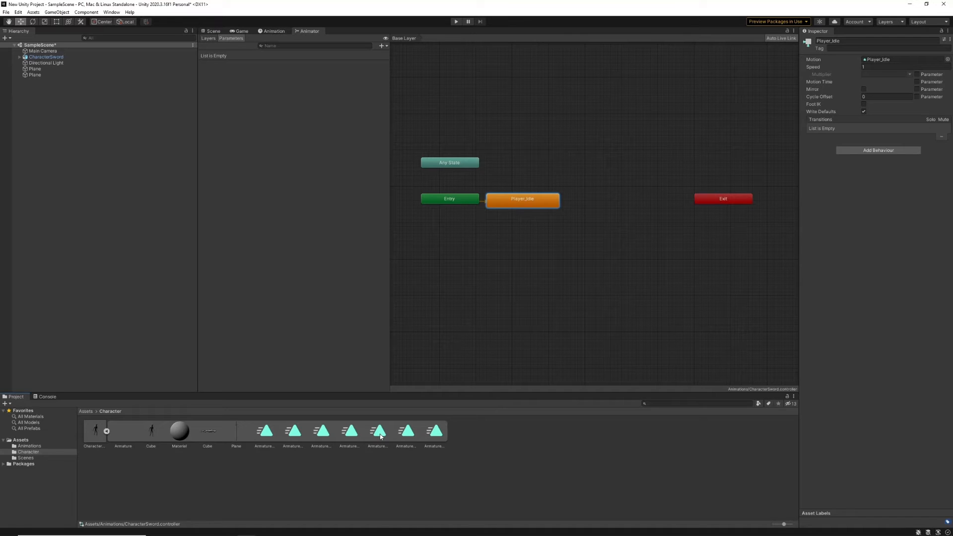
drag(381, 437, 625, 214)
drag(657, 181, 878, 64)
drag(886, 61, 895, 59)
Play-test the scene to check the character's idle animation, and stop Play mode.
click(214, 31)
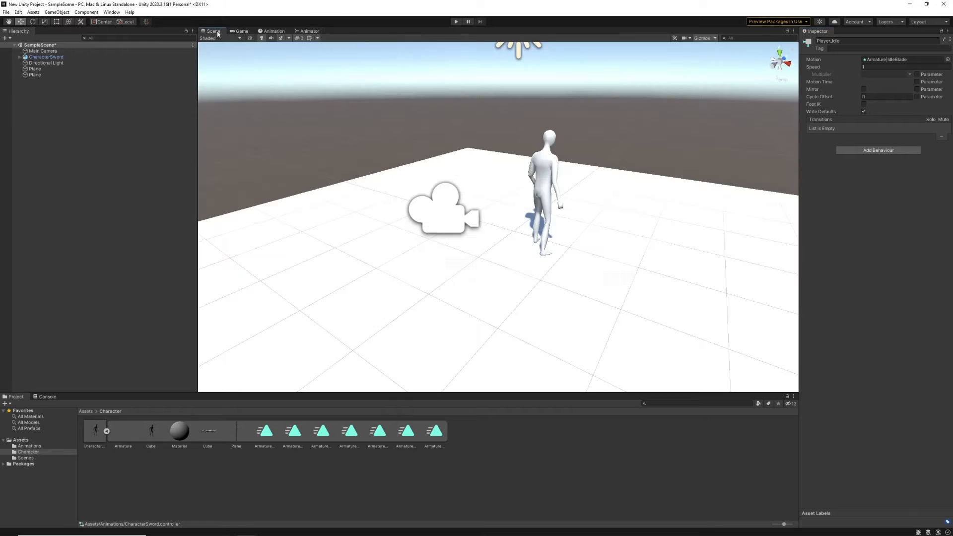
click(456, 22)
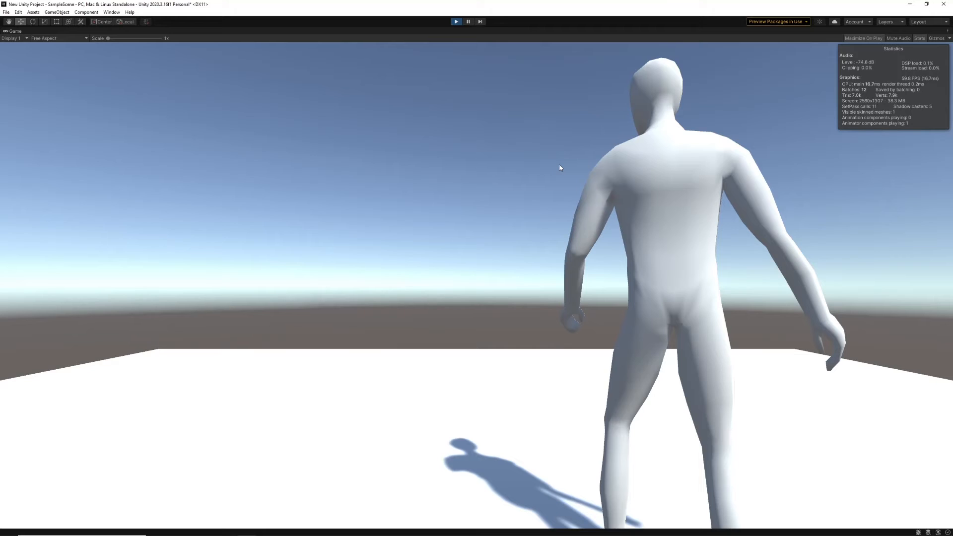
click(456, 21)
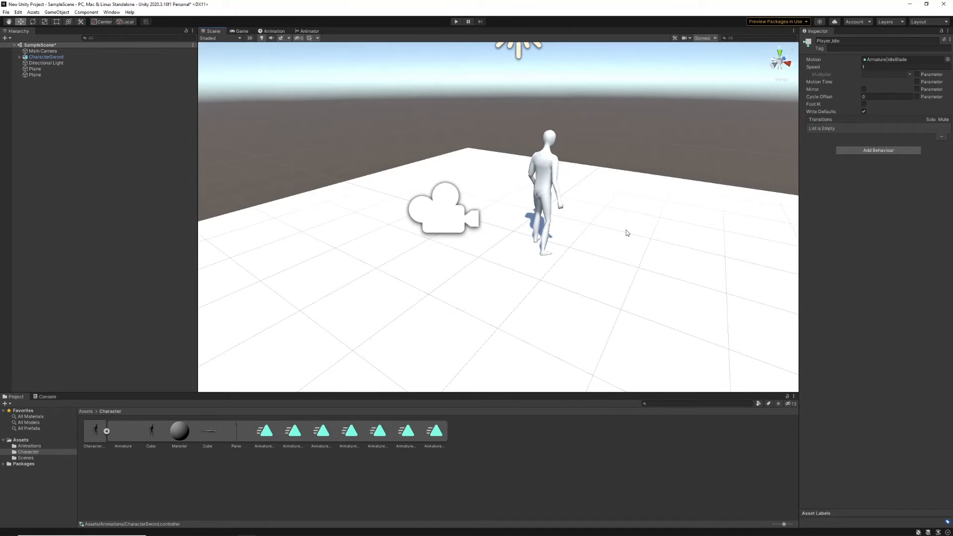
Enable Loop Time for the Armature|IdleBlade clip in the import settings, apply it and run the scene.
click(379, 433)
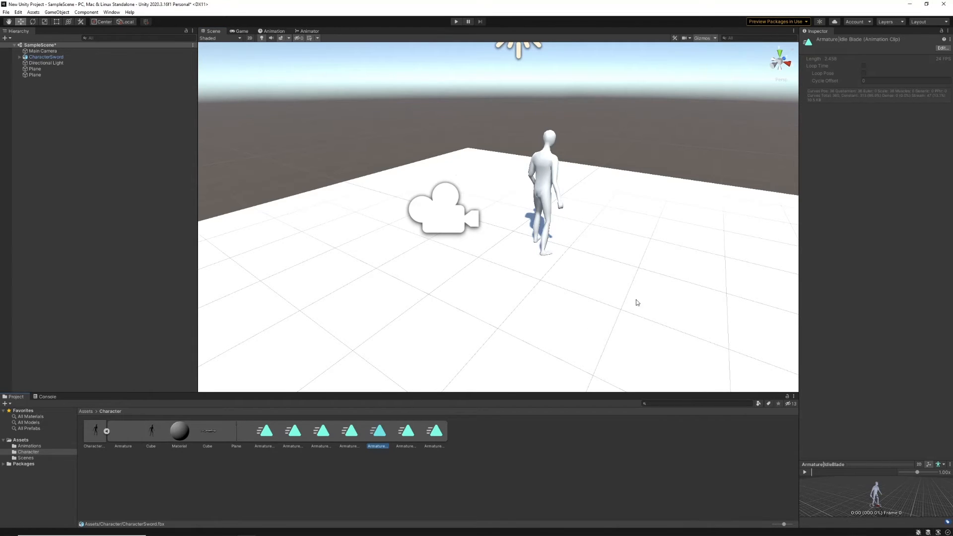
click(941, 48)
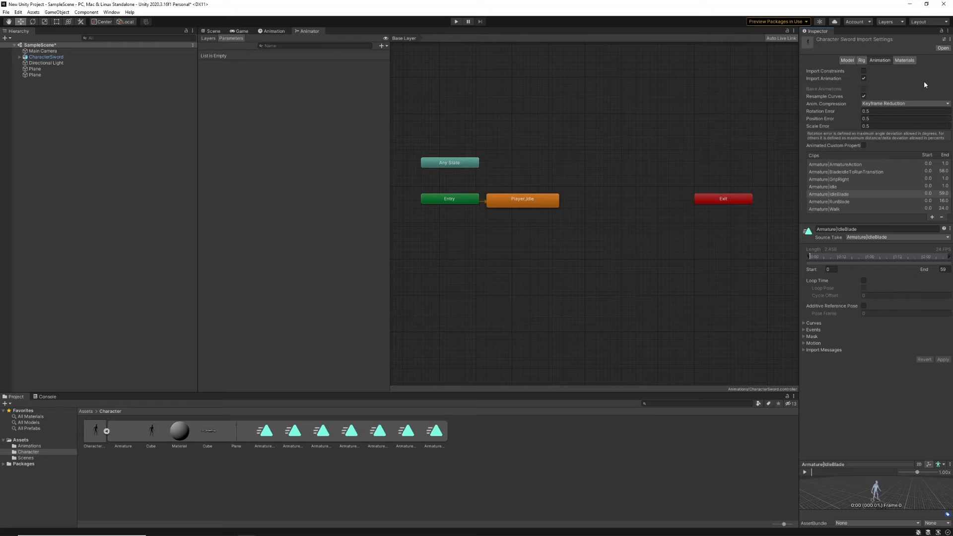
click(864, 281)
click(943, 360)
click(457, 23)
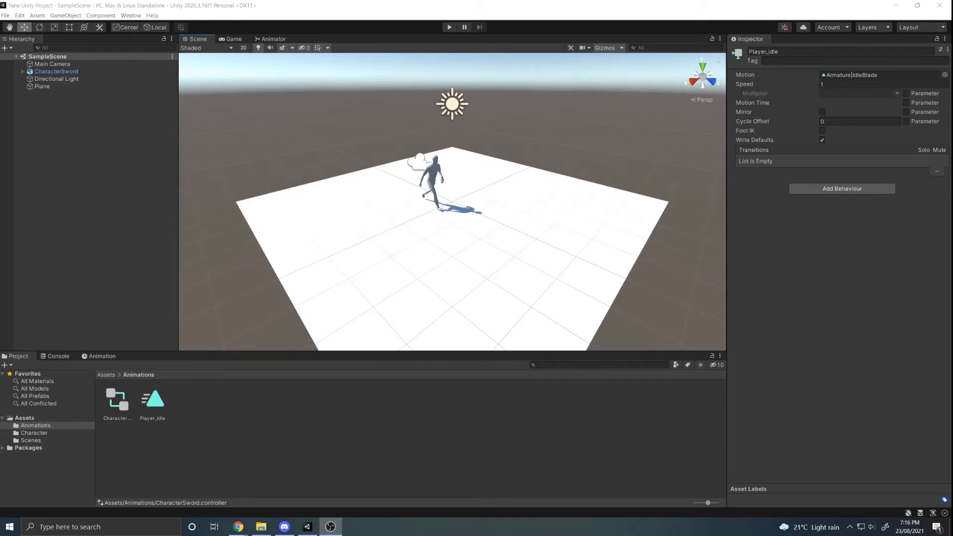
Create an empty state in the CharacterSword animator controller and name it Player_running.
click(595, 438)
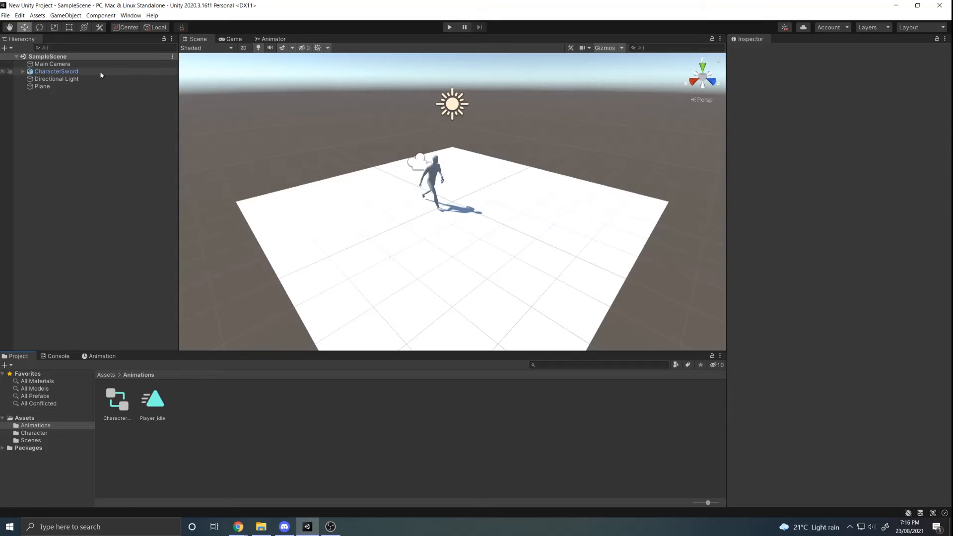
key(ctrl+z)
click(273, 38)
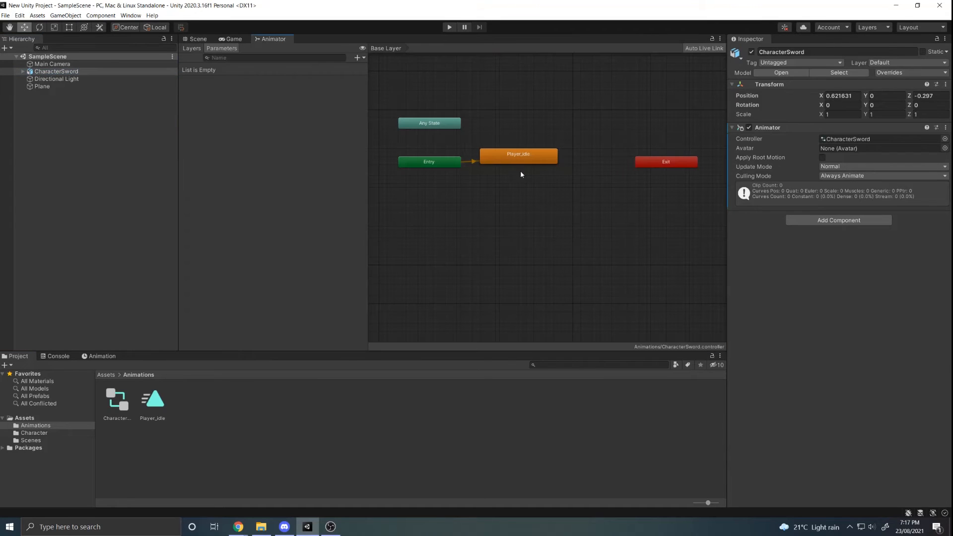
right_click(542, 191)
mouse_move(603, 196)
click(668, 199)
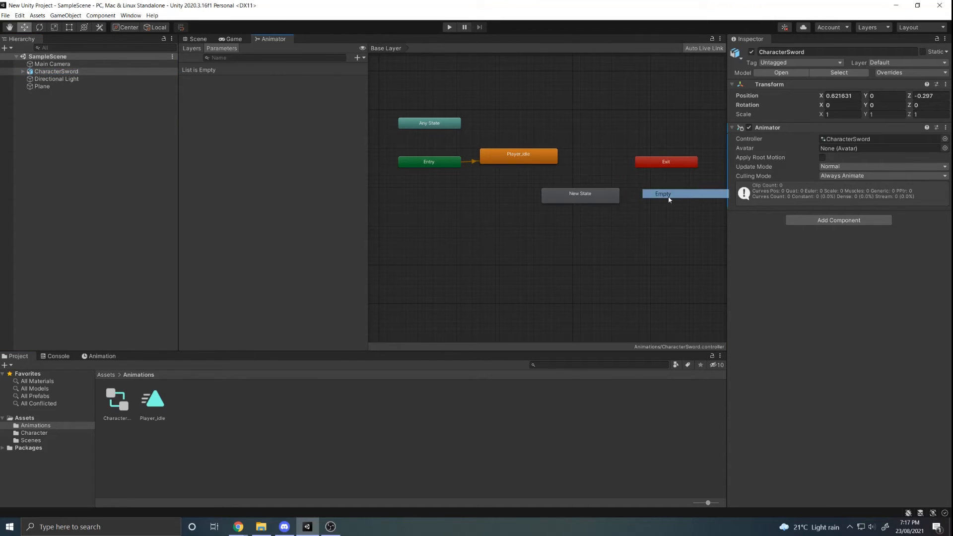
click(603, 193)
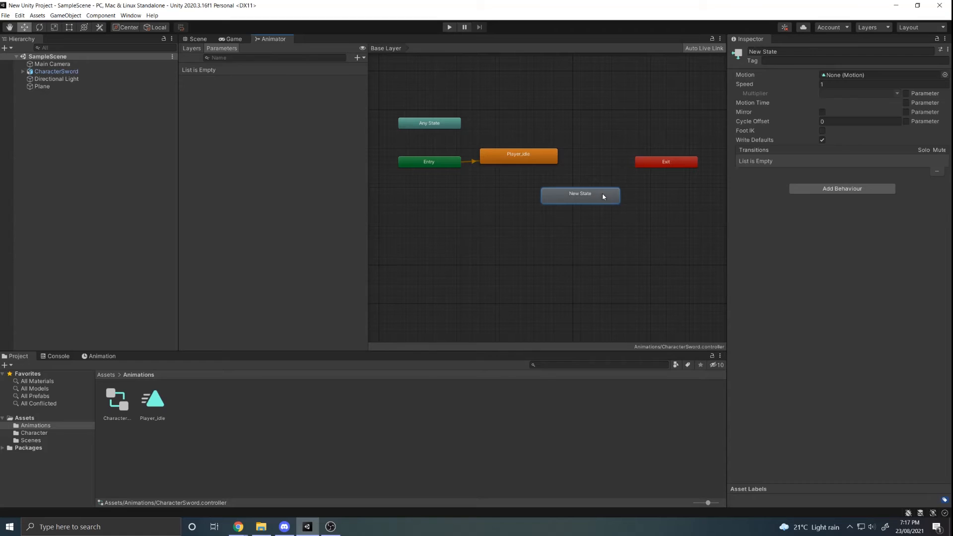
click(786, 51)
text(Player)
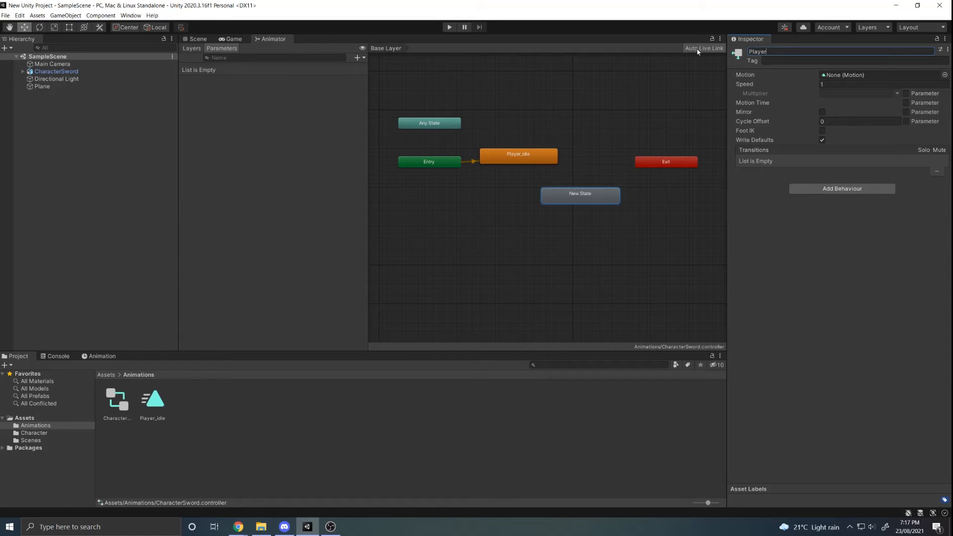
text(_running)
Assign the Armature|RunBlade clip from the Character folder's model as the motion of the Player_running state.
click(31, 433)
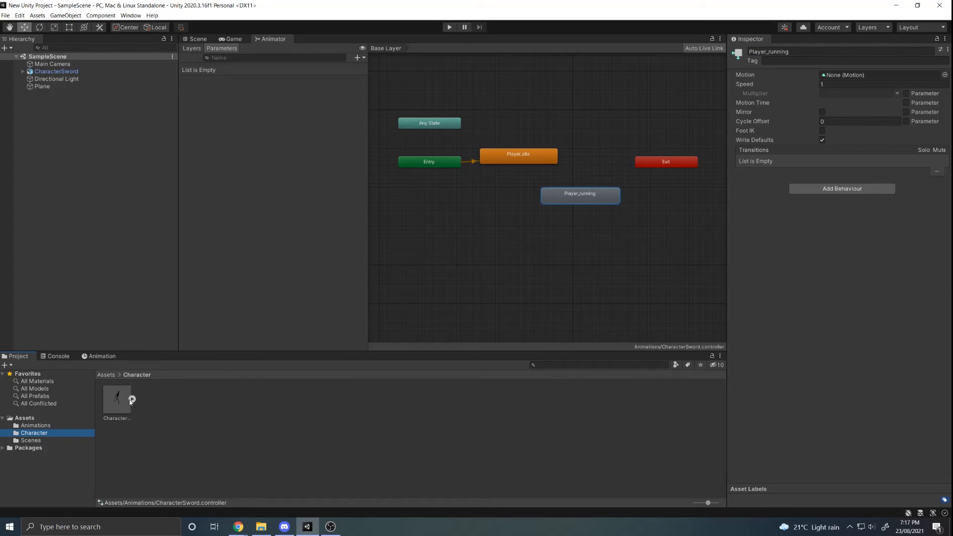
click(132, 399)
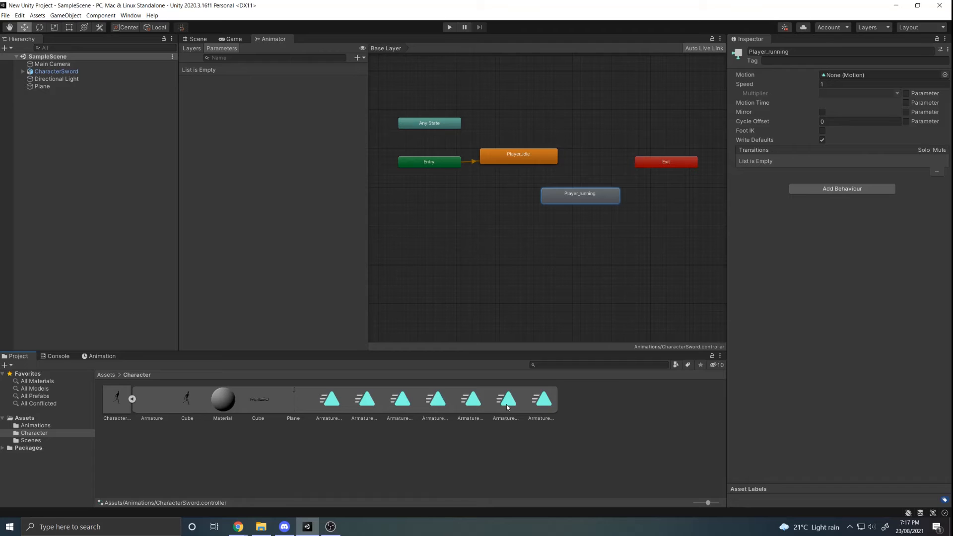
drag(506, 404, 842, 73)
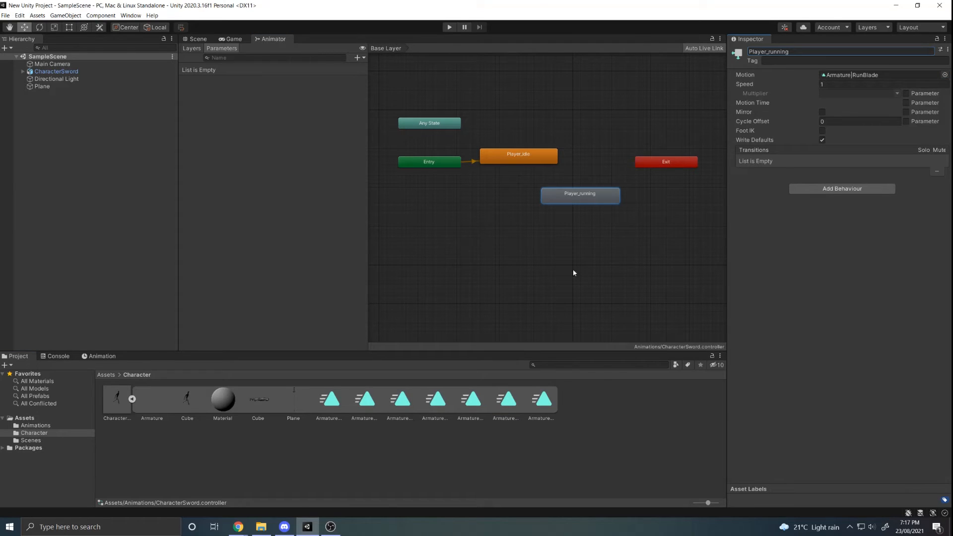
Add an Int parameter named condition to the animator controller.
click(357, 58)
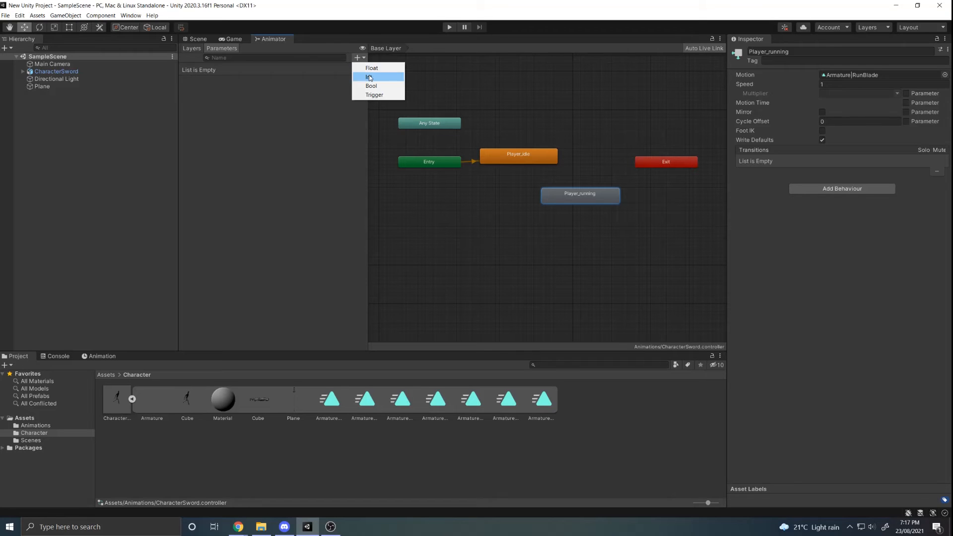
click(368, 77)
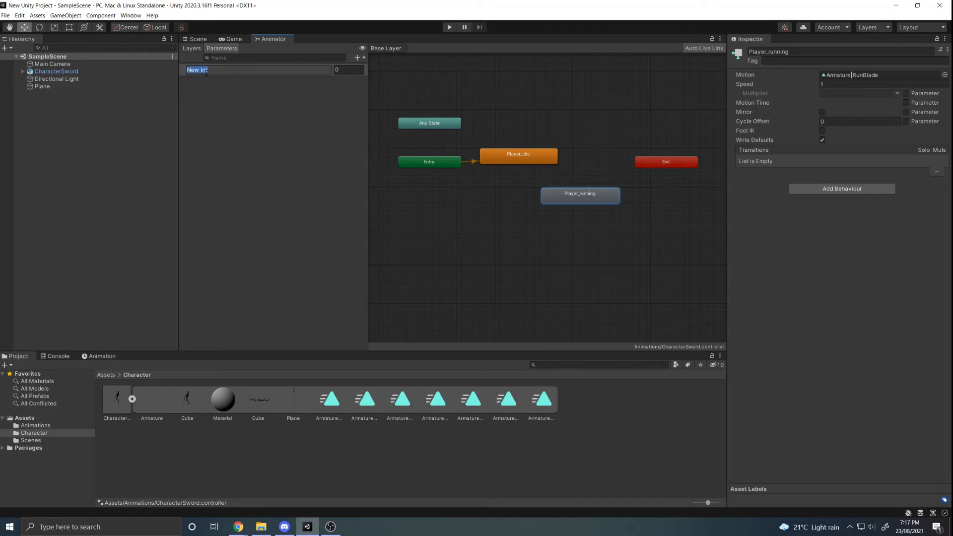
text(condition)
key(Return)
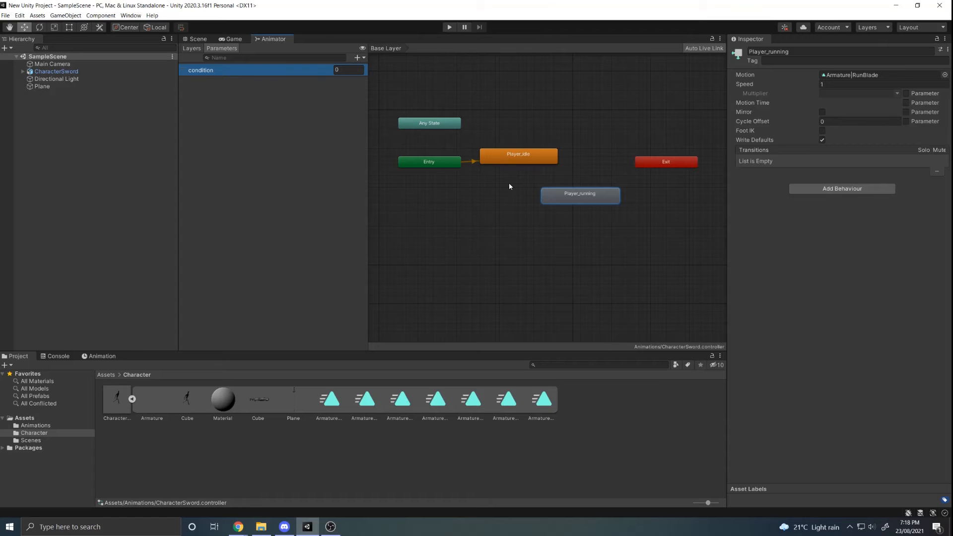
Make transitions in both directions between the Player_idle and Player_running states.
right_click(552, 160)
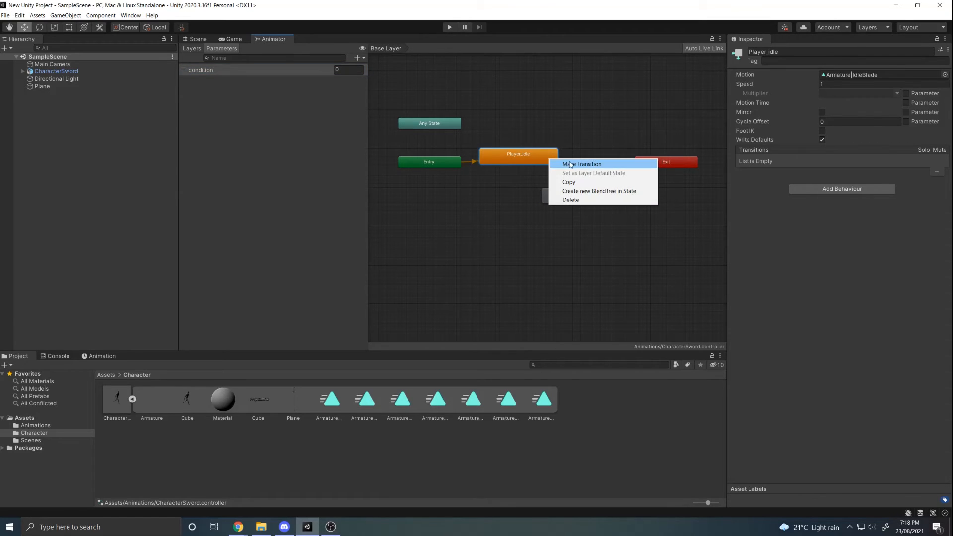
click(569, 162)
click(586, 197)
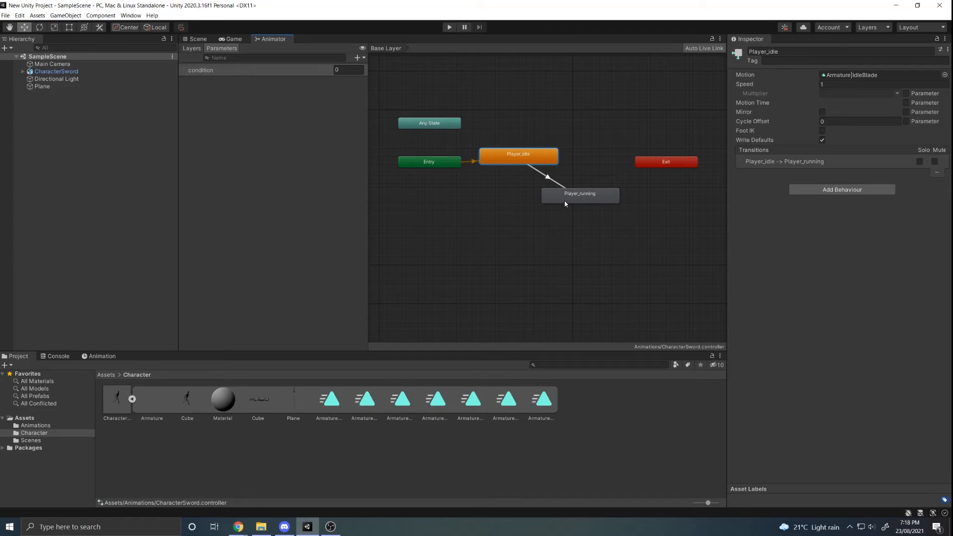
click(565, 202)
right_click(566, 198)
click(581, 202)
click(509, 163)
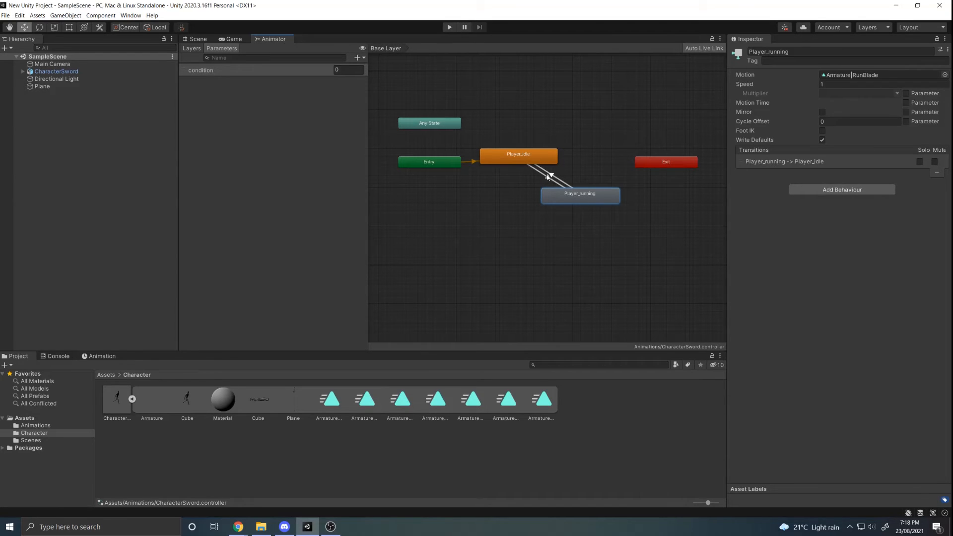
Add a condition to the Player_idle to Player_running transition so it requires condition Equals 1.
click(536, 153)
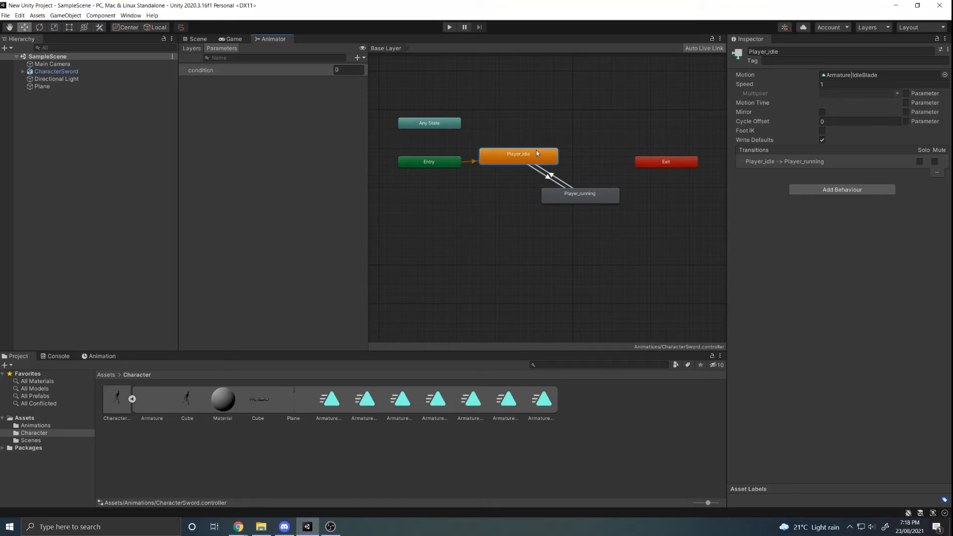
click(548, 179)
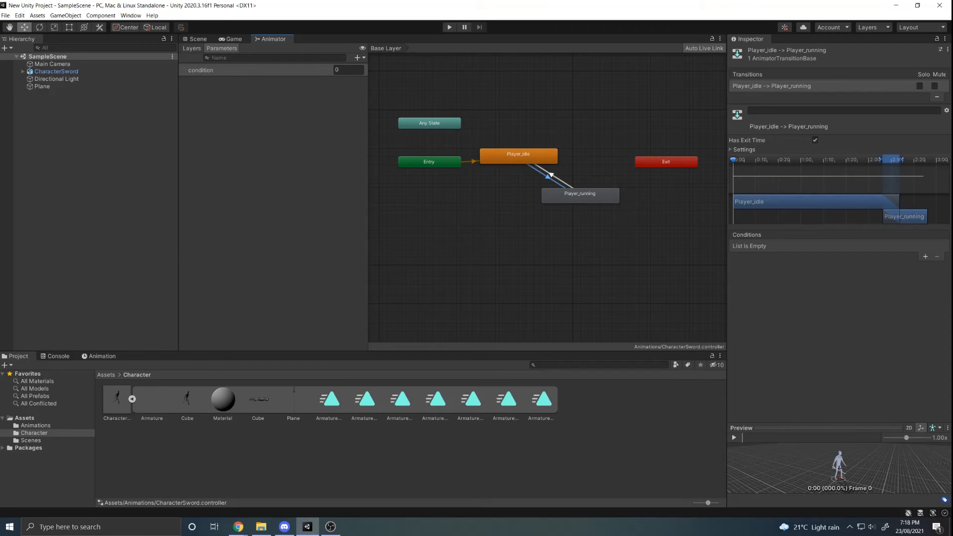
click(925, 257)
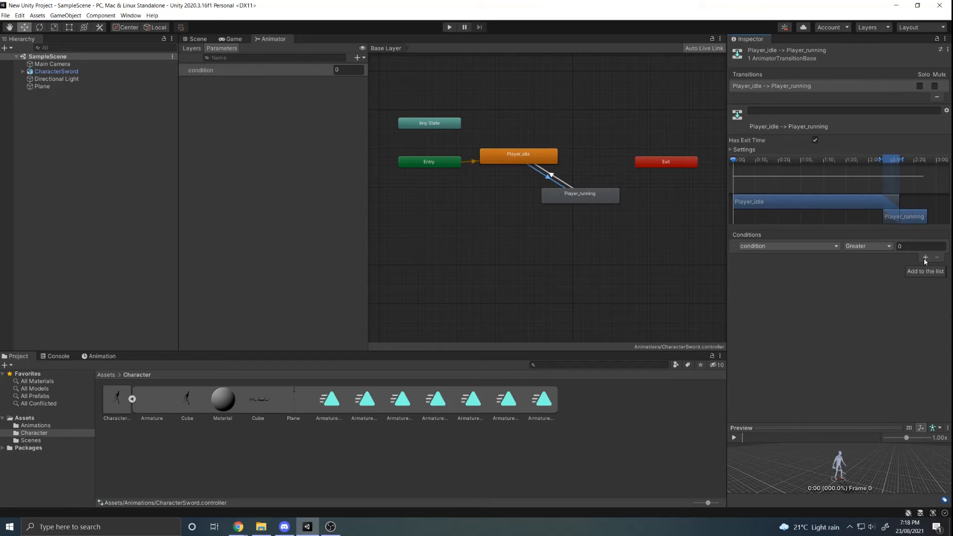
click(877, 247)
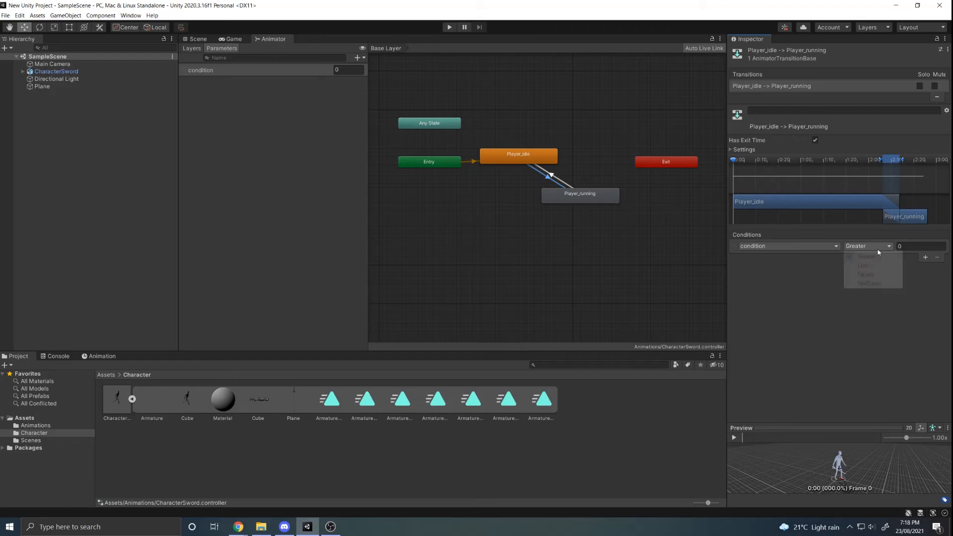
click(872, 274)
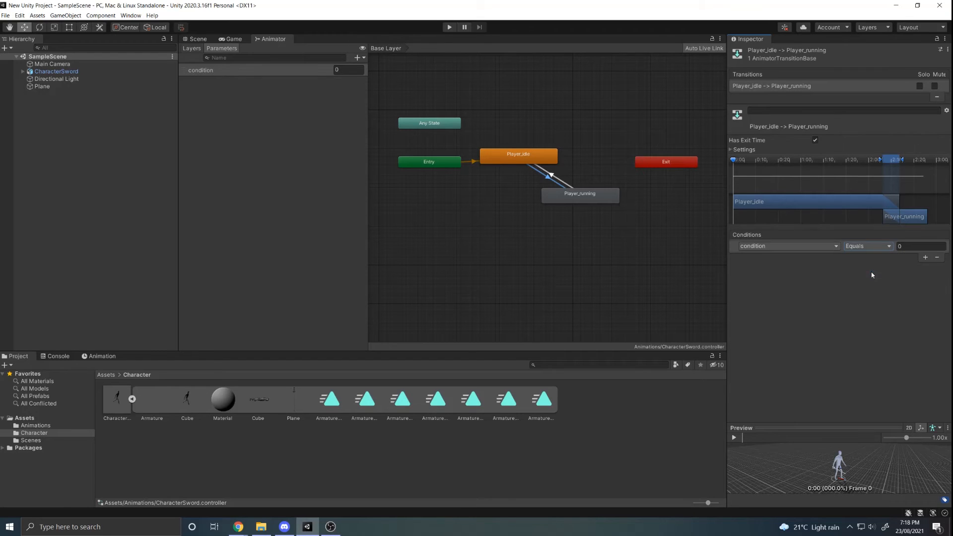
drag(927, 247, 871, 249)
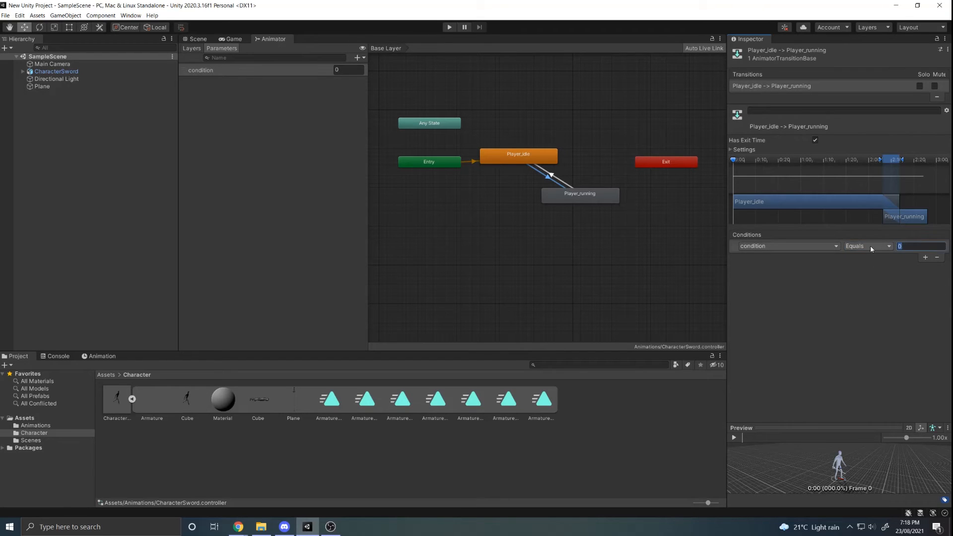
text(1)
click(872, 302)
Add a condition to the Player_running to Player_idle transition so it requires condition Equals 0.
click(552, 177)
click(551, 177)
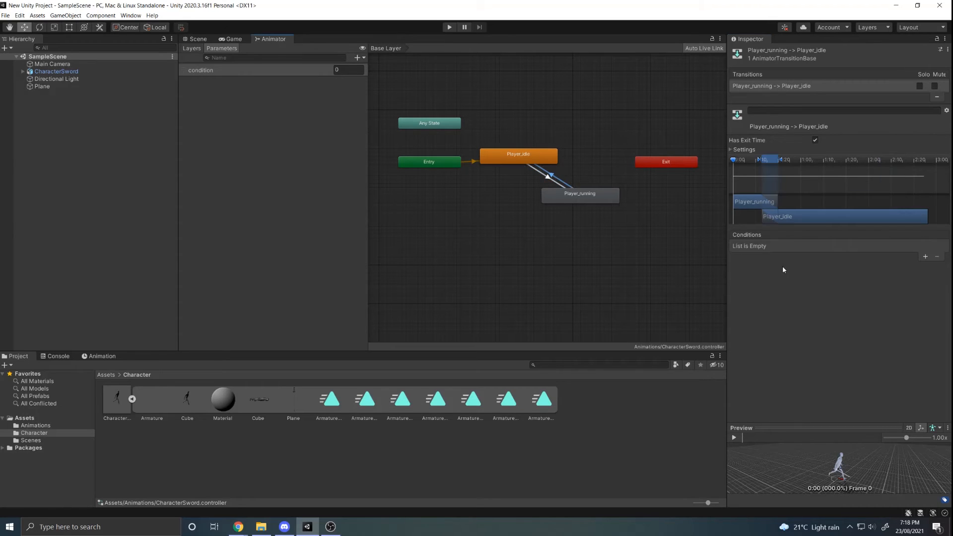
click(926, 257)
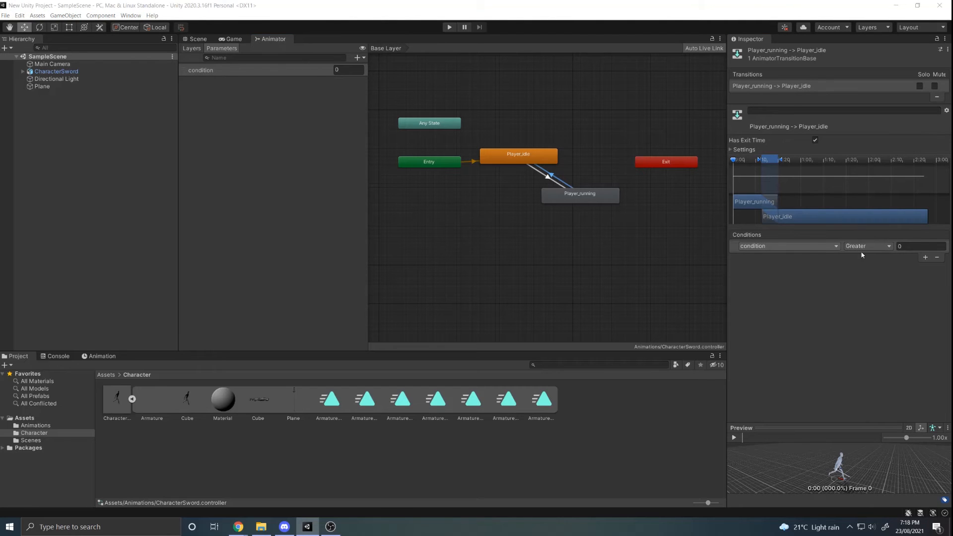
click(890, 247)
click(874, 283)
click(879, 247)
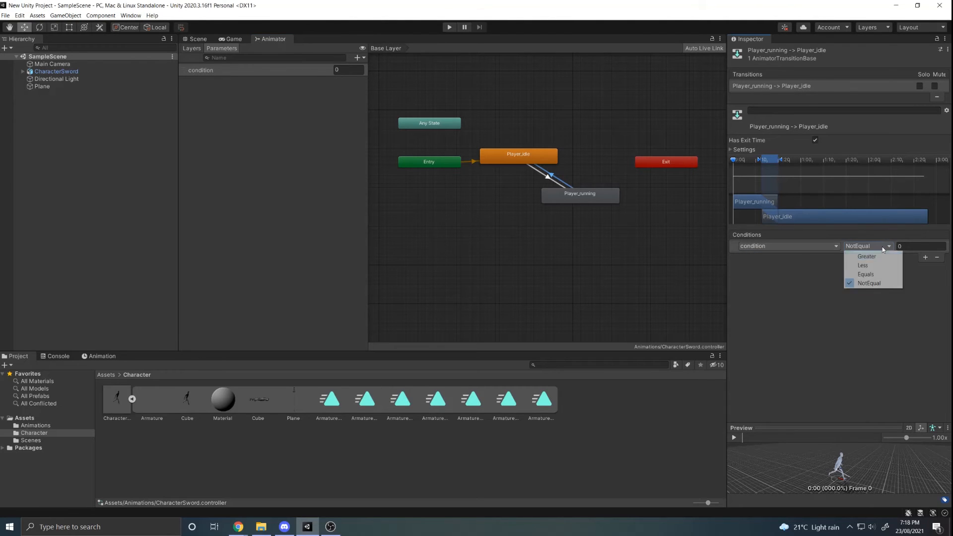
click(864, 272)
click(904, 248)
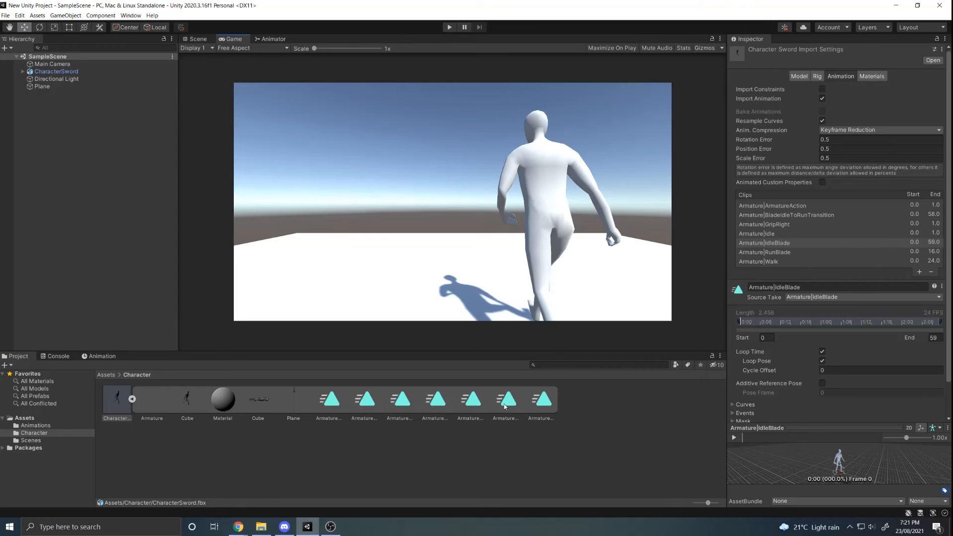
Enable Loop Time and Loop Pose on the Armature|RunBlade clip and apply the import settings.
click(512, 403)
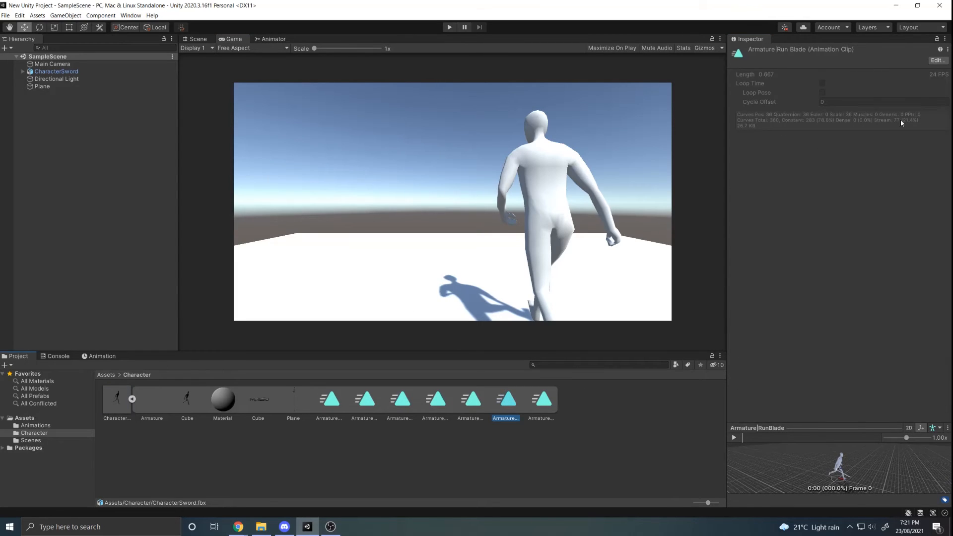
click(938, 60)
scroll(793, 350, down, 2)
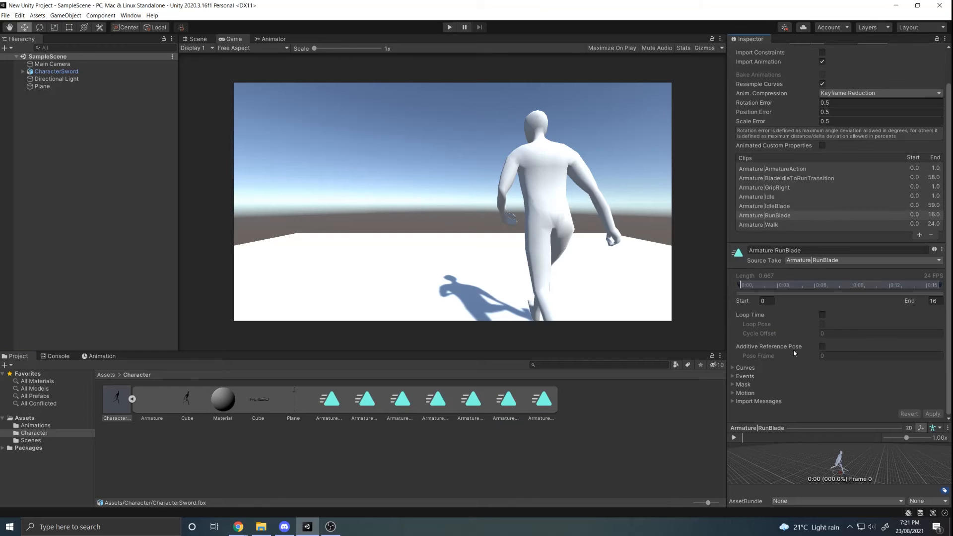
click(823, 315)
click(926, 415)
Dock the Animator beside the Animation window and test the transitions in Play mode by setting condition to 1, 0 and 1.
drag(270, 39, 128, 365)
click(452, 27)
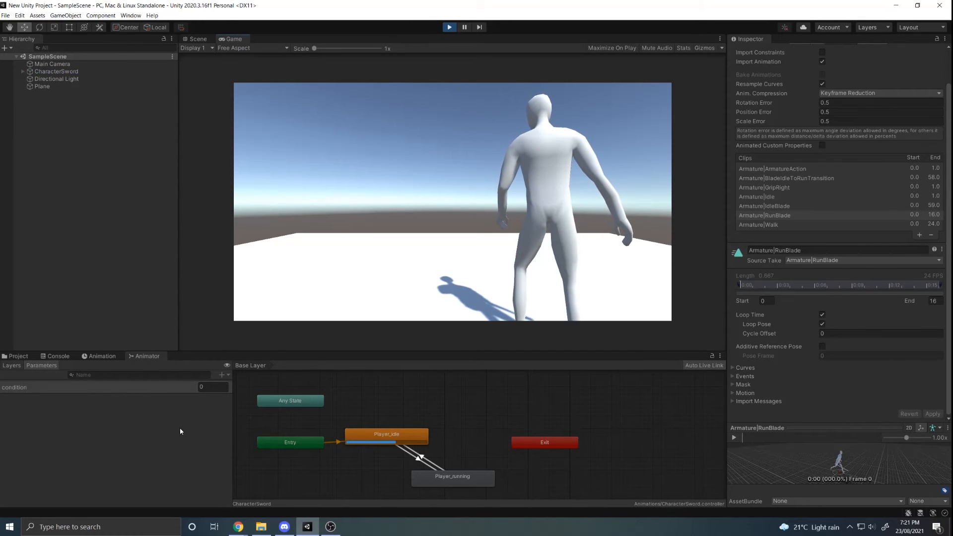
click(200, 387)
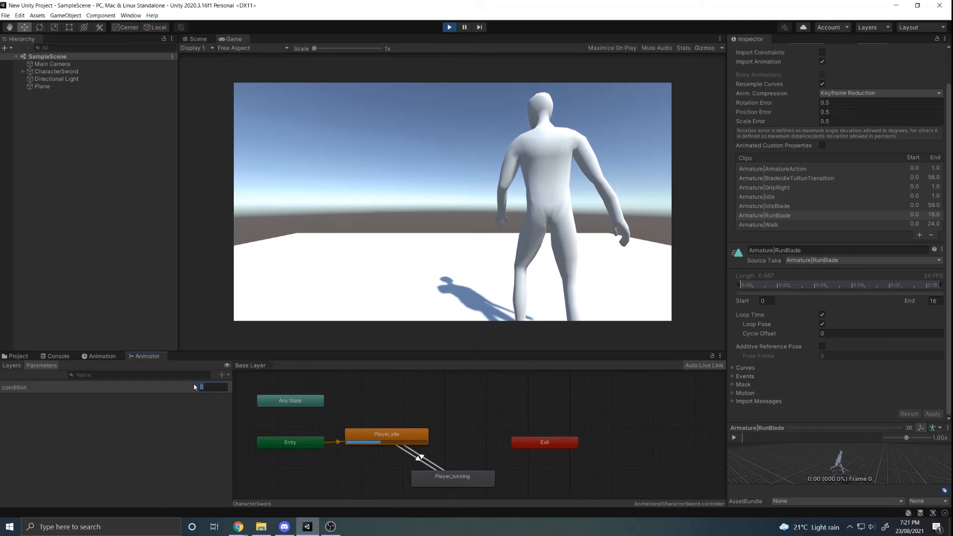
text(1)
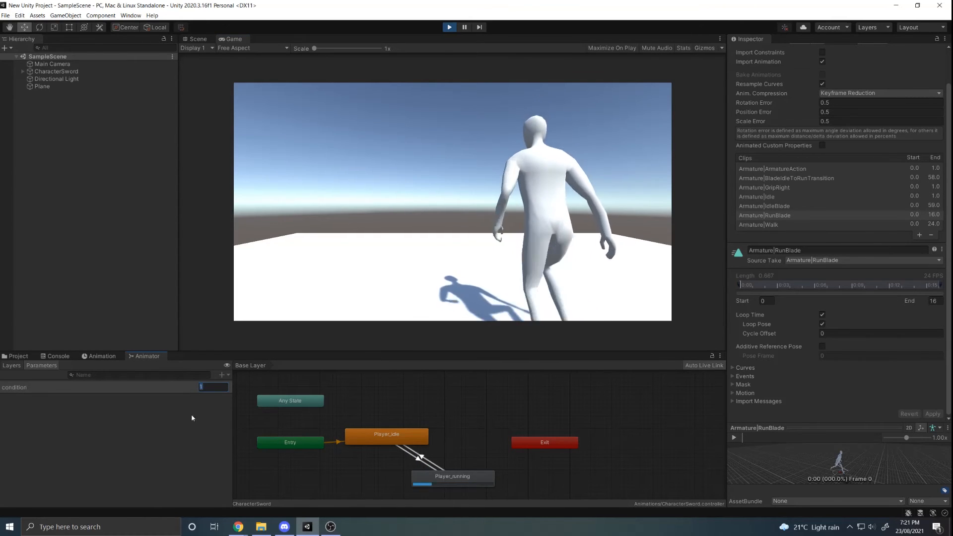
text(0)
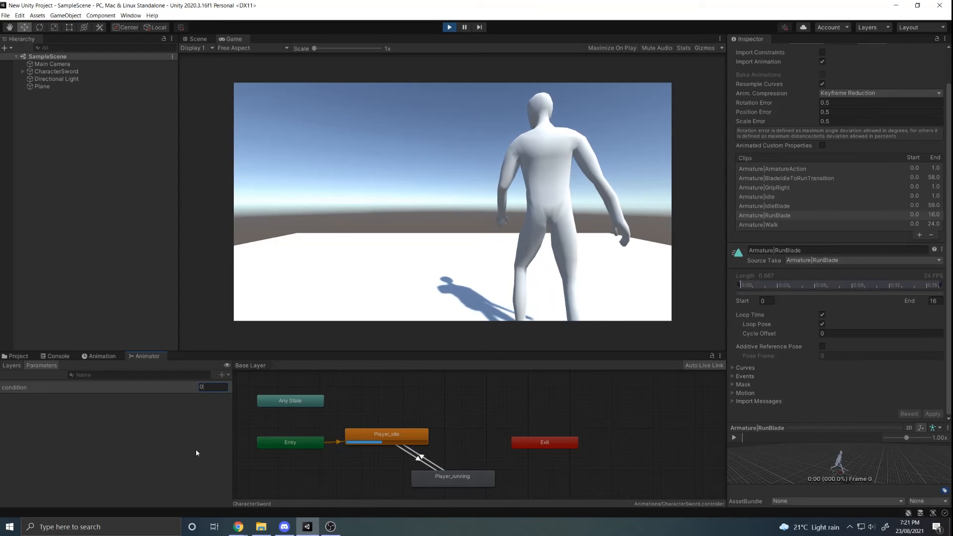
key(BackSpace)
text(1)
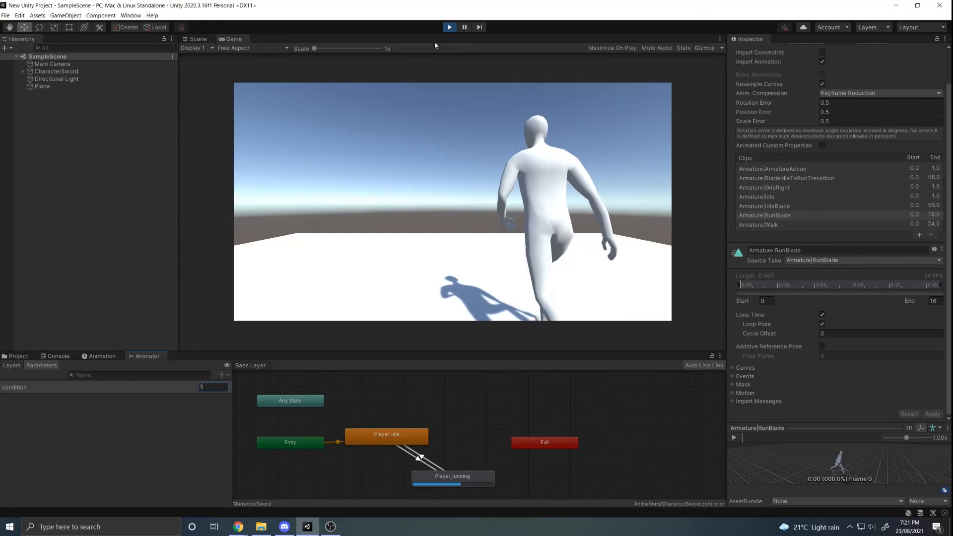
click(450, 27)
Turn off Has Exit Time on both transitions between Player_idle and Player_running.
click(407, 437)
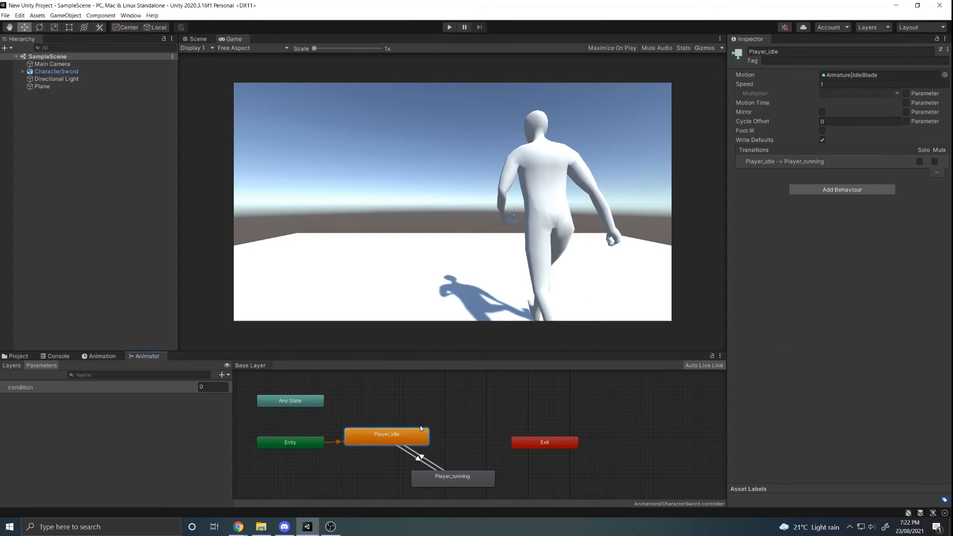
click(416, 460)
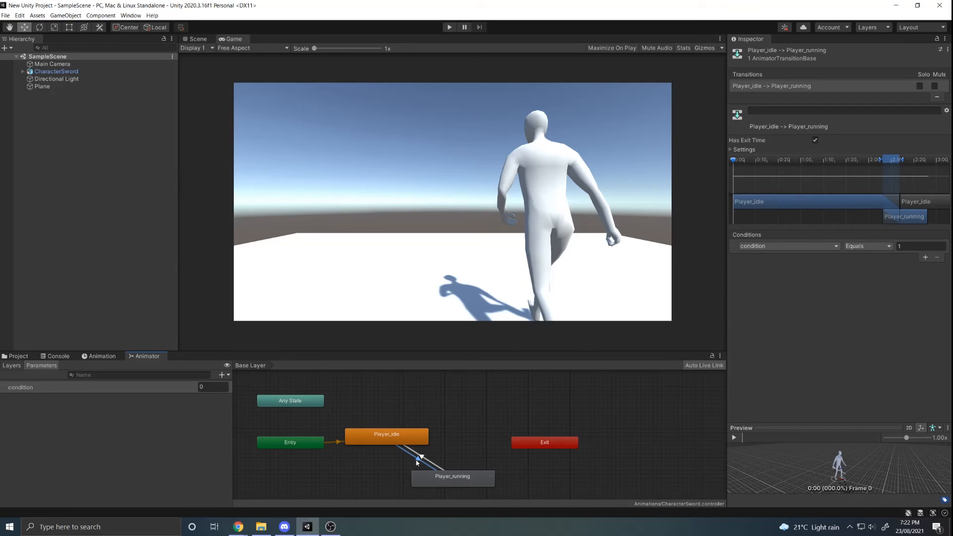
click(815, 141)
click(423, 457)
click(815, 140)
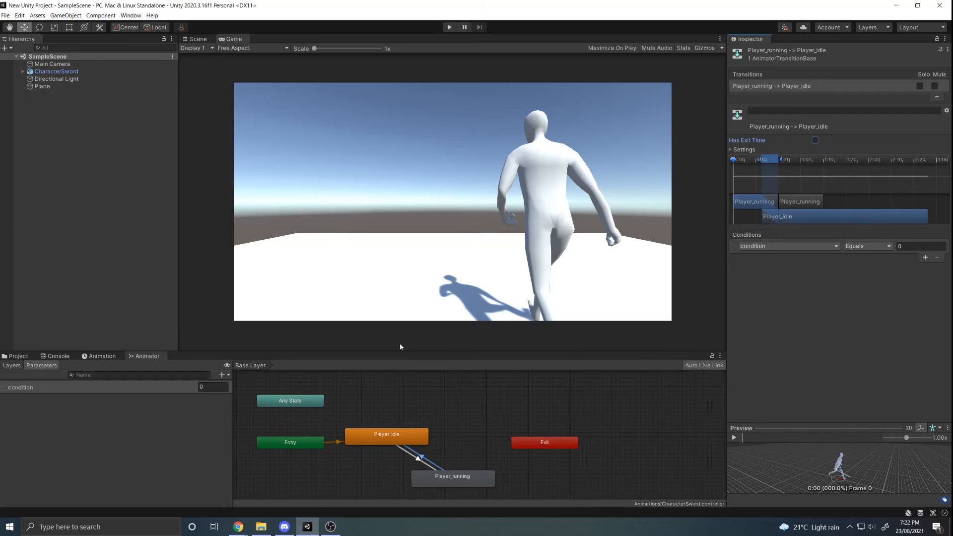
Test the transitions without exit time in Play mode, switching condition to 1, 0 and 1, and stop playback.
click(450, 27)
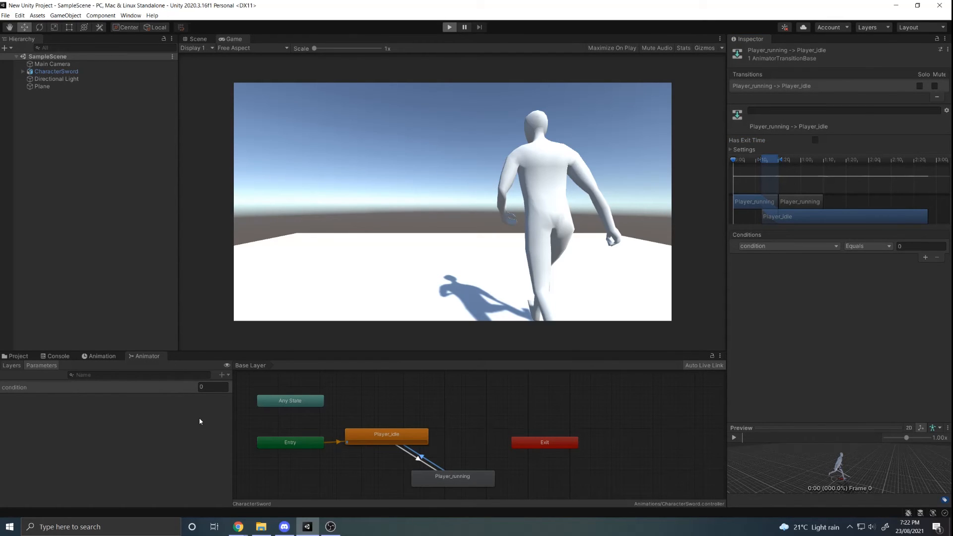
click(219, 388)
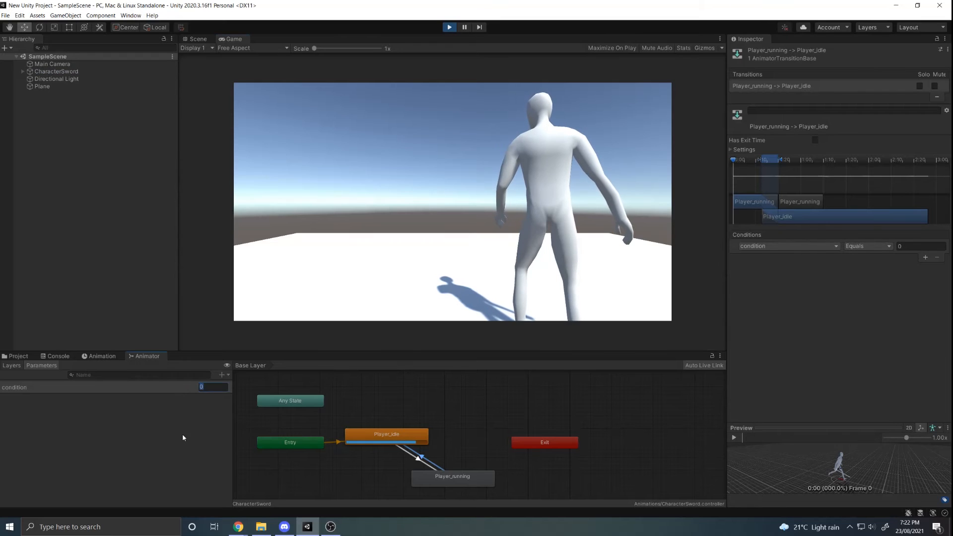
text(1)
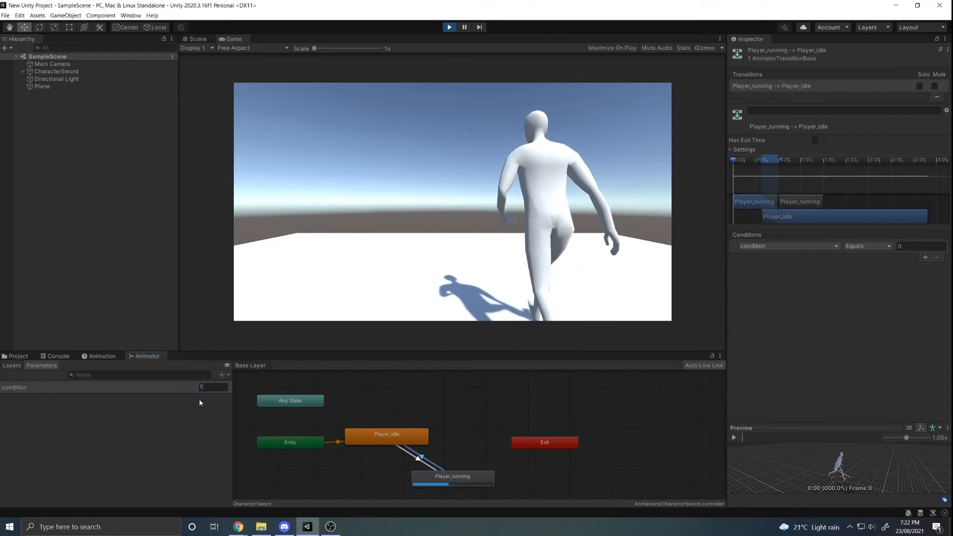
drag(213, 388, 173, 385)
text(0)
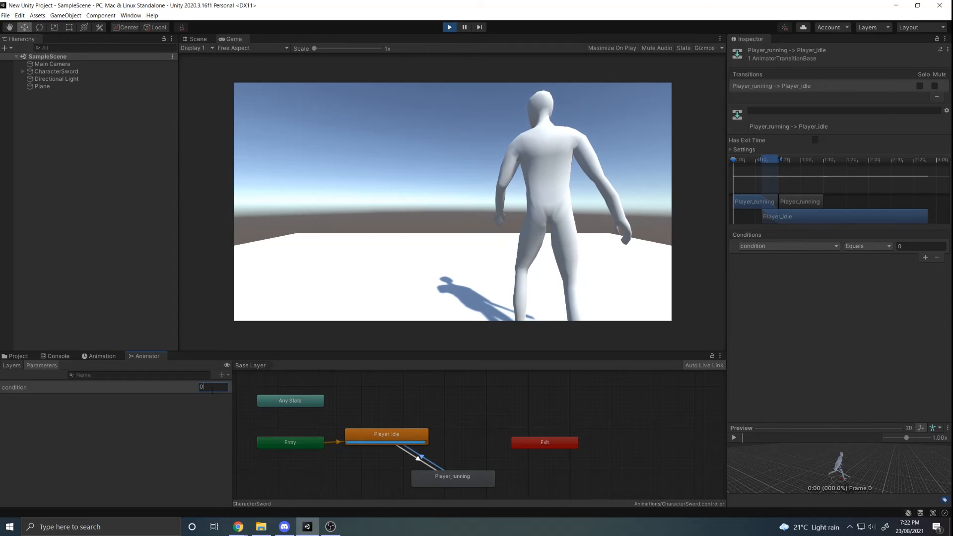
drag(212, 390, 187, 390)
text(1)
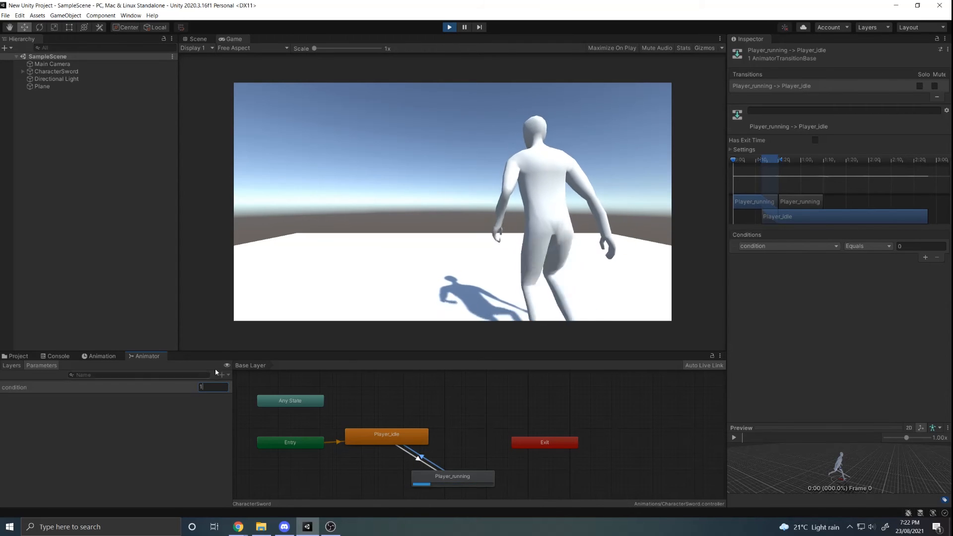
click(452, 27)
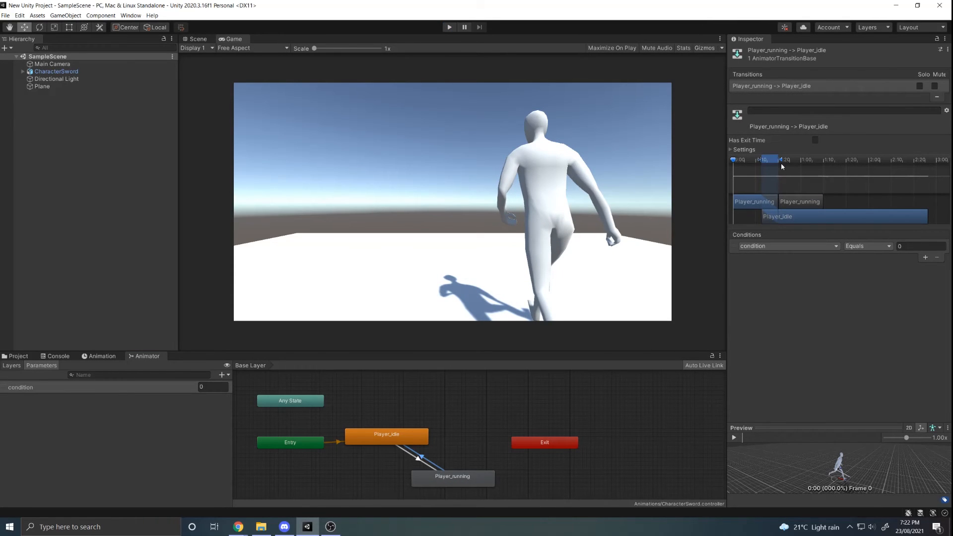
Shorten the blend duration of the Player_idle to Player_running transition and of the Player_running to Player_idle transition.
click(421, 457)
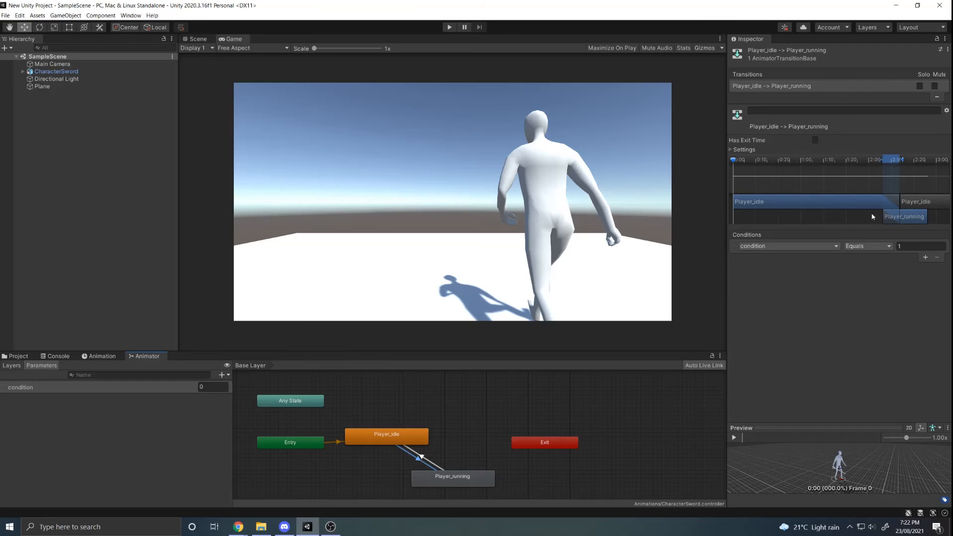
drag(901, 161, 886, 166)
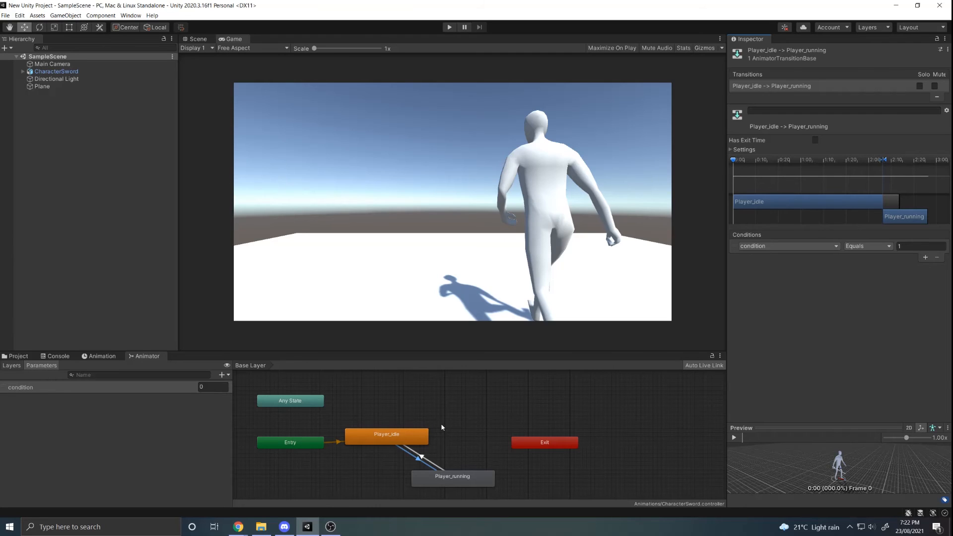
key(ctrl+z)
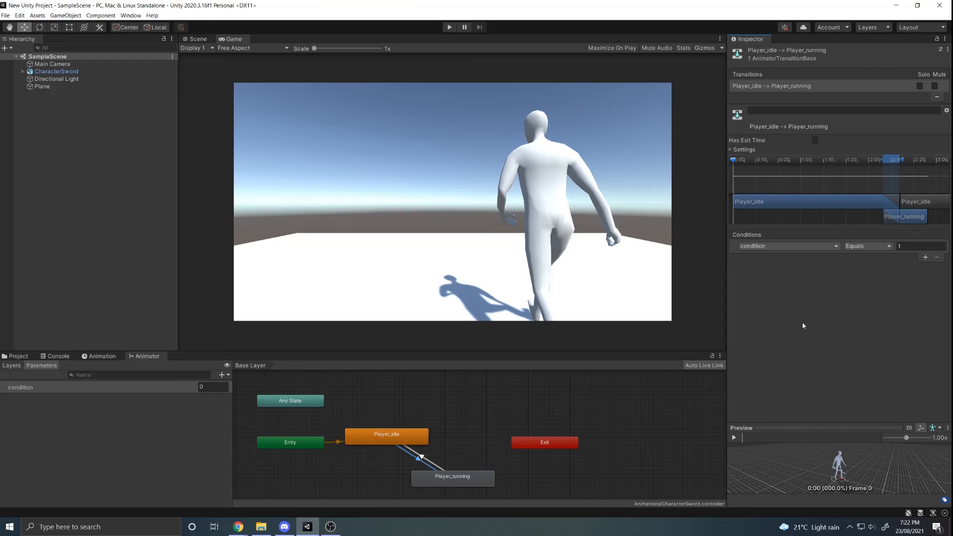
drag(902, 160, 887, 160)
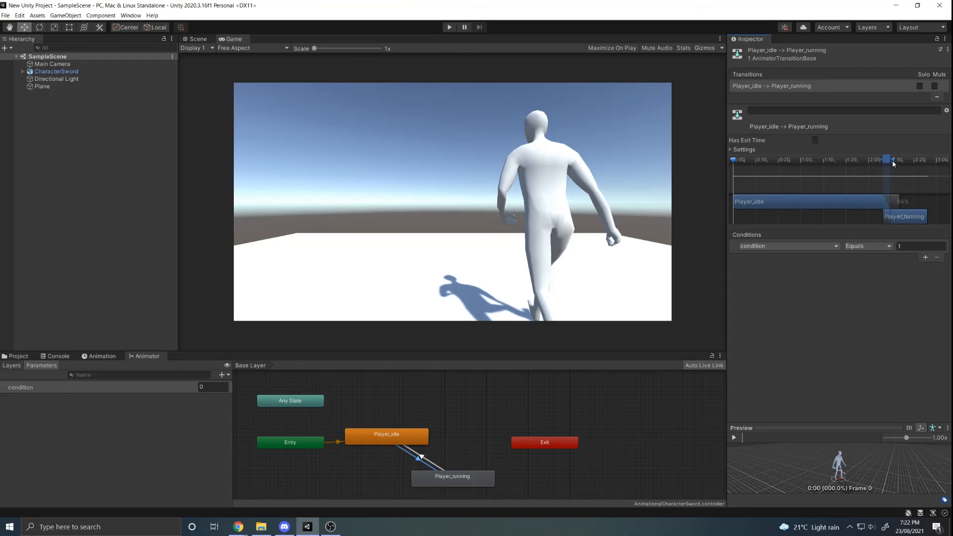
click(422, 459)
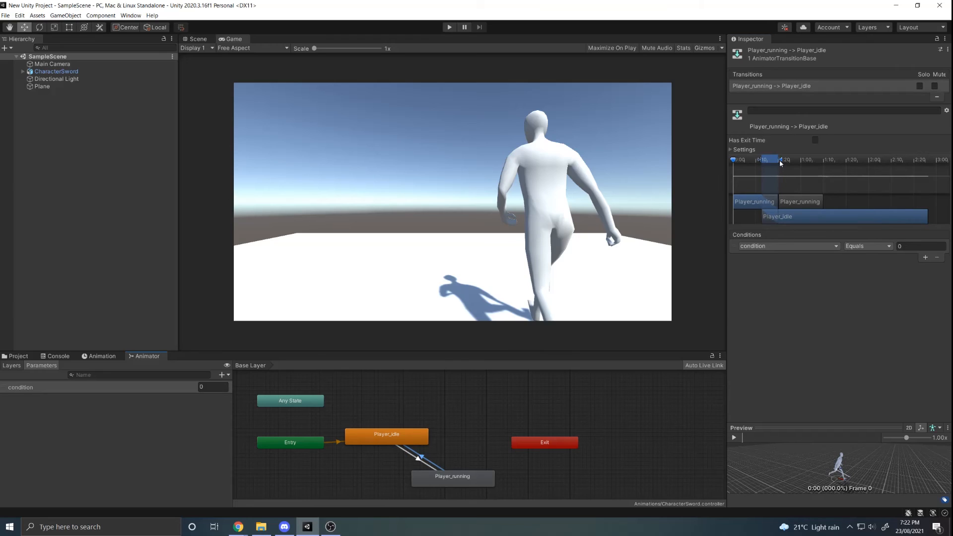
drag(781, 160, 771, 160)
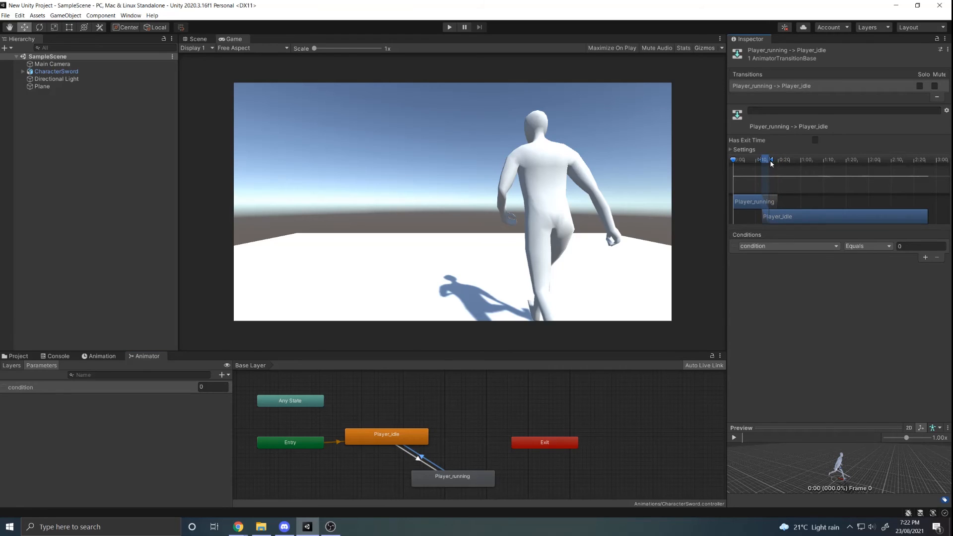
Test the shortened blends in Play mode, switching condition to 1, 0 and 1, and stop playback.
click(449, 29)
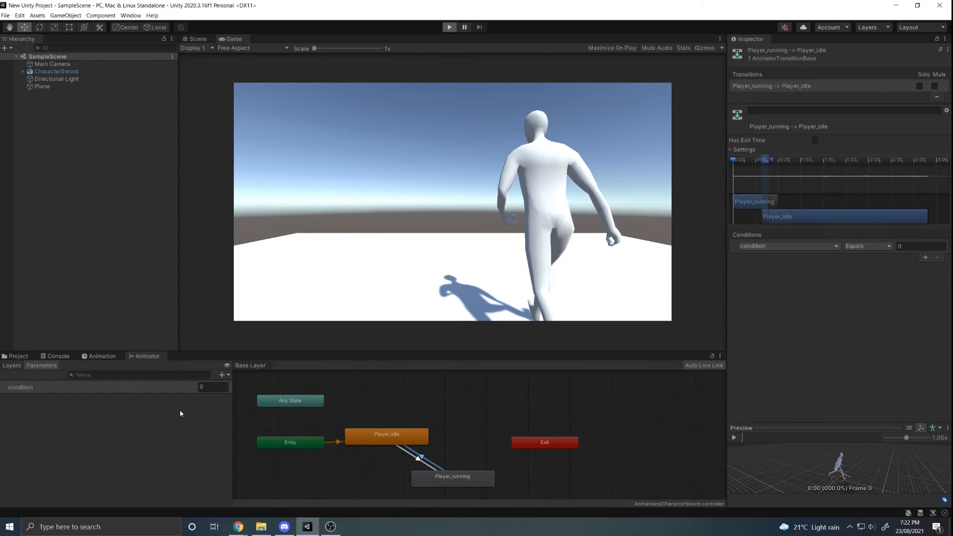
click(214, 386)
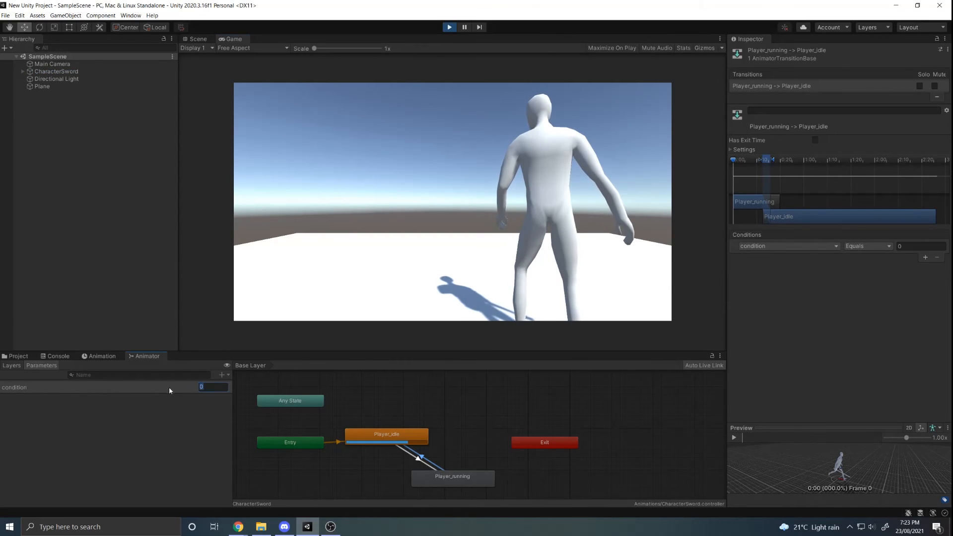
text(1)
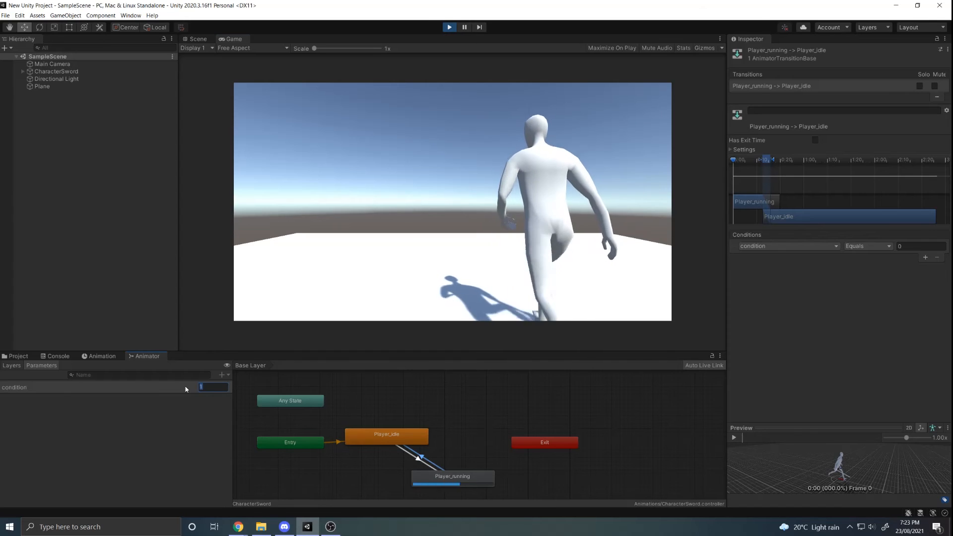
text(0)
drag(207, 387, 172, 388)
text(1)
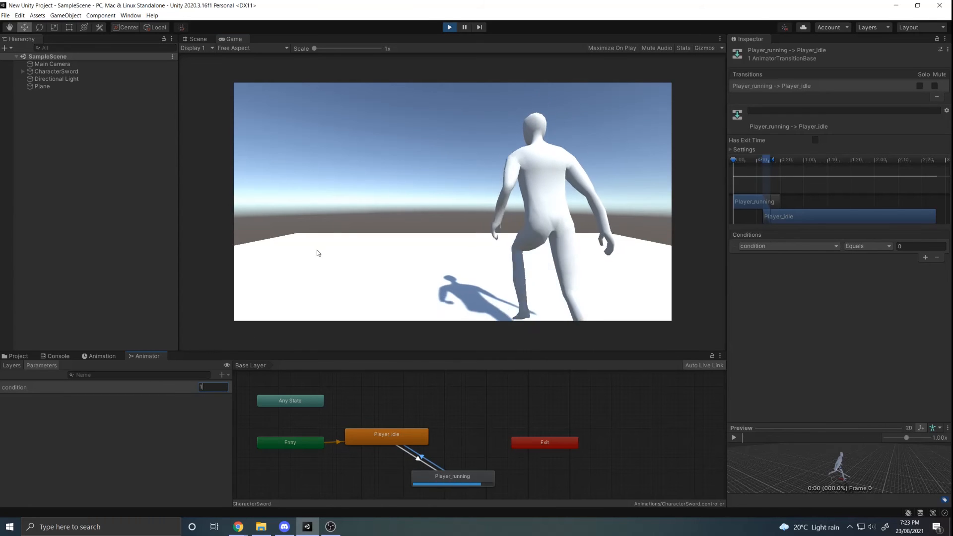
click(454, 27)
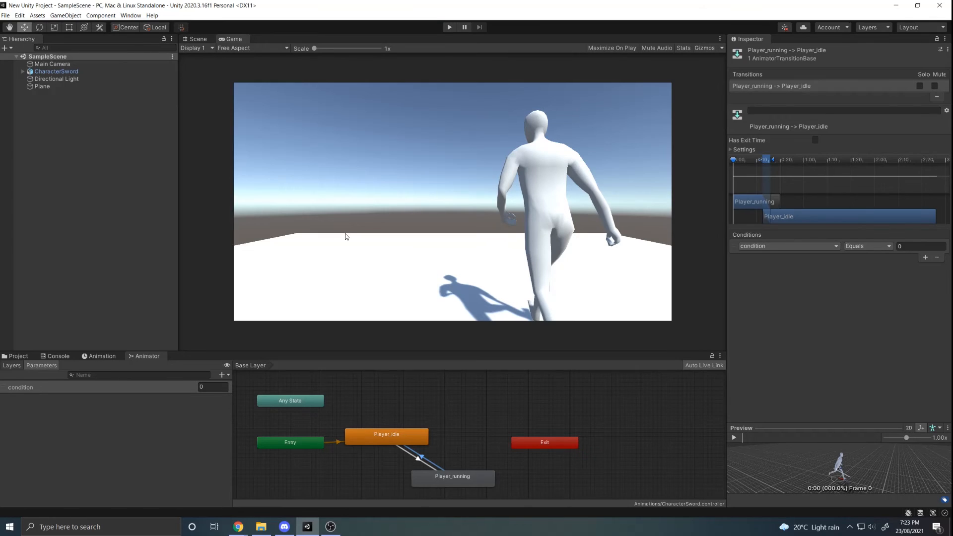
Return to the Scene view, create a folder named Scripts in Assets and open it.
click(197, 40)
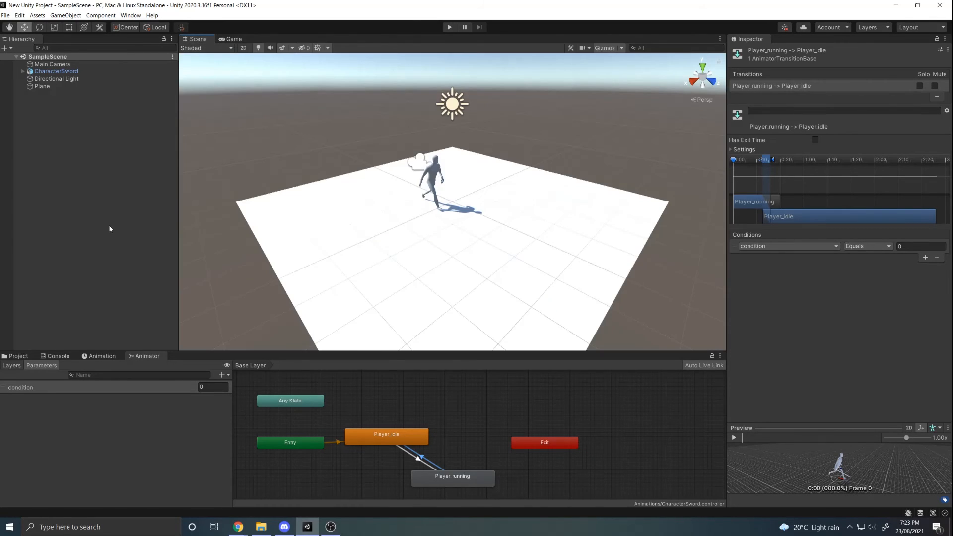
click(18, 356)
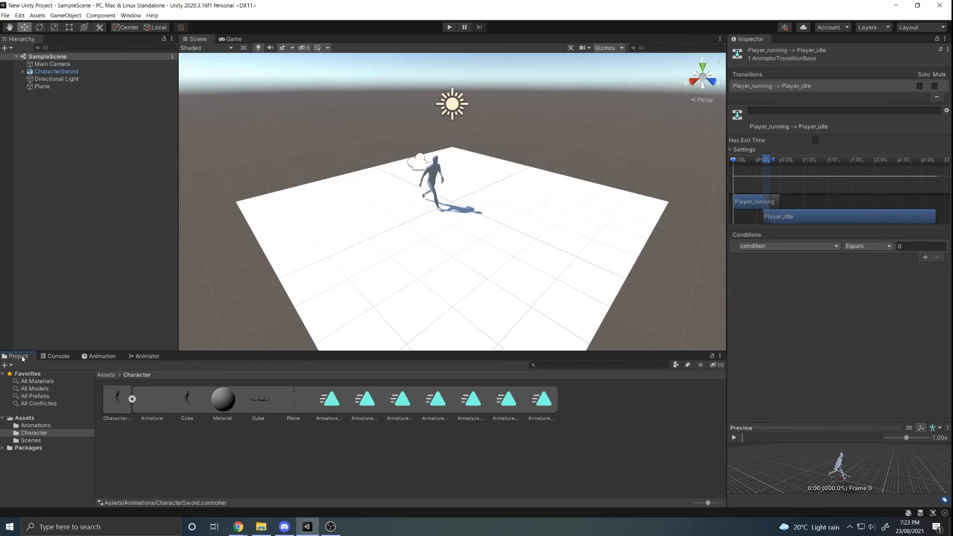
click(132, 399)
click(27, 419)
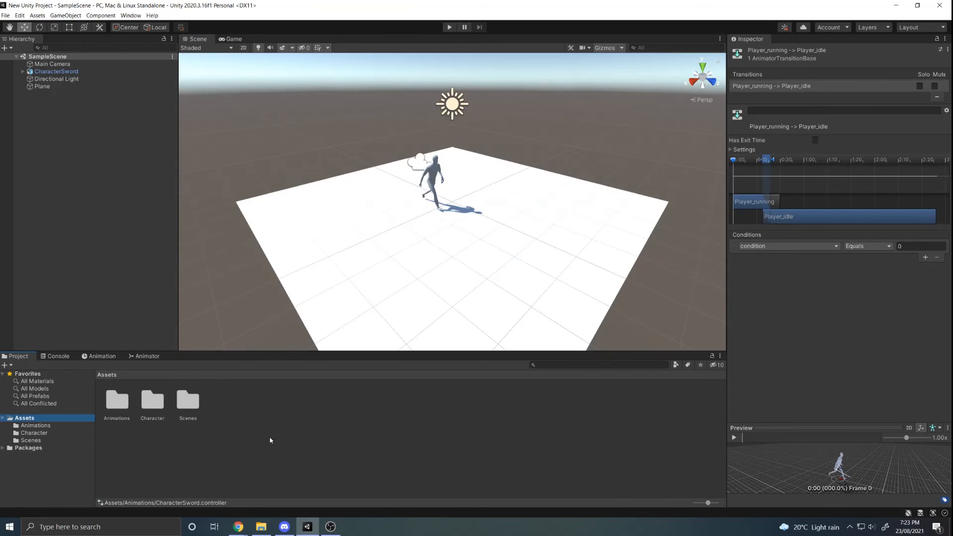
click(284, 389)
right_click(284, 383)
mouse_move(318, 174)
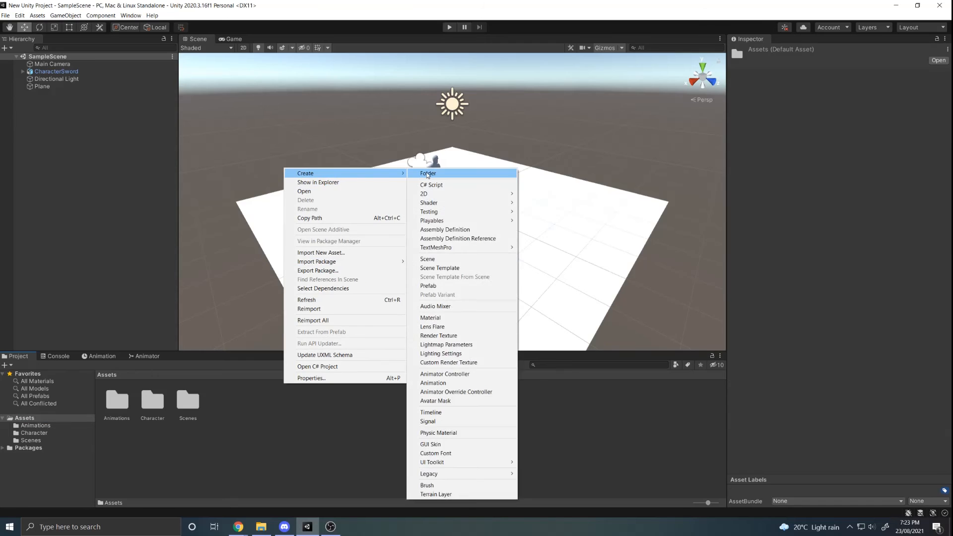
click(427, 172)
text(Scripts)
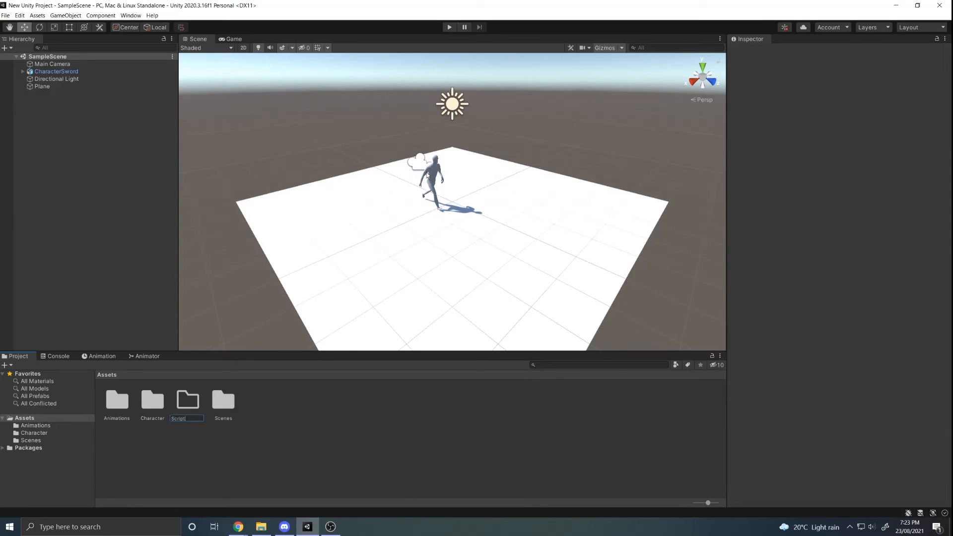
key(Return)
double_click(223, 402)
right_click(227, 404)
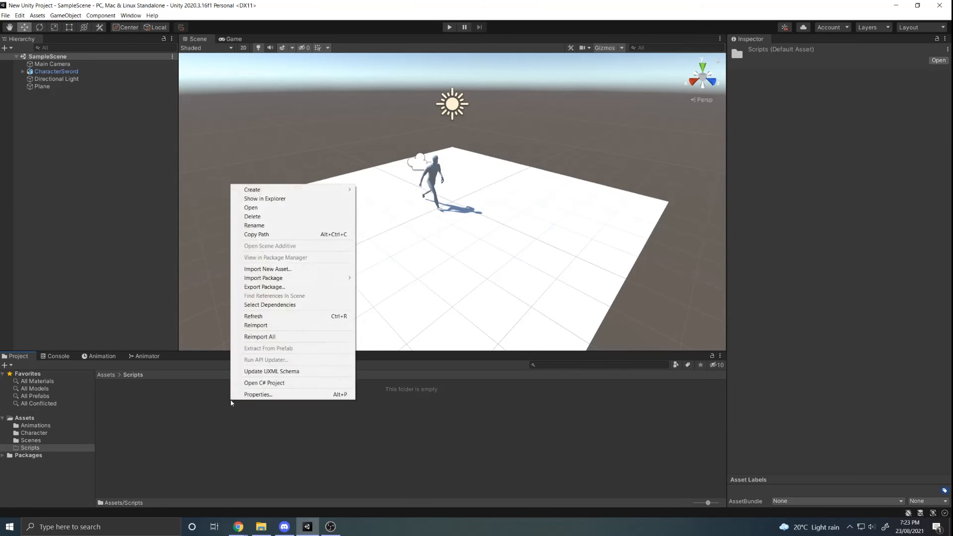
key(Escape)
Create a new script named PlayerController and add it as a component to the CharacterSword object.
click(56, 71)
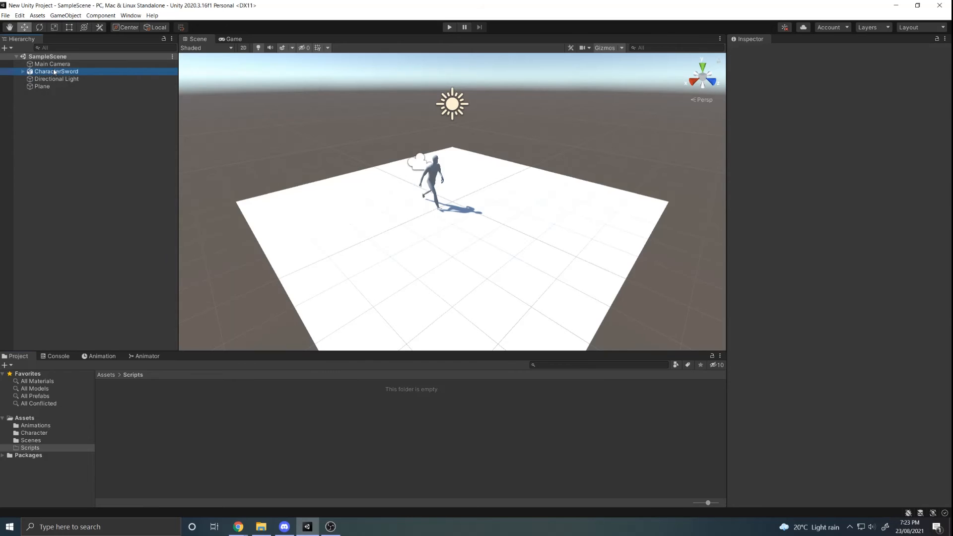
click(833, 221)
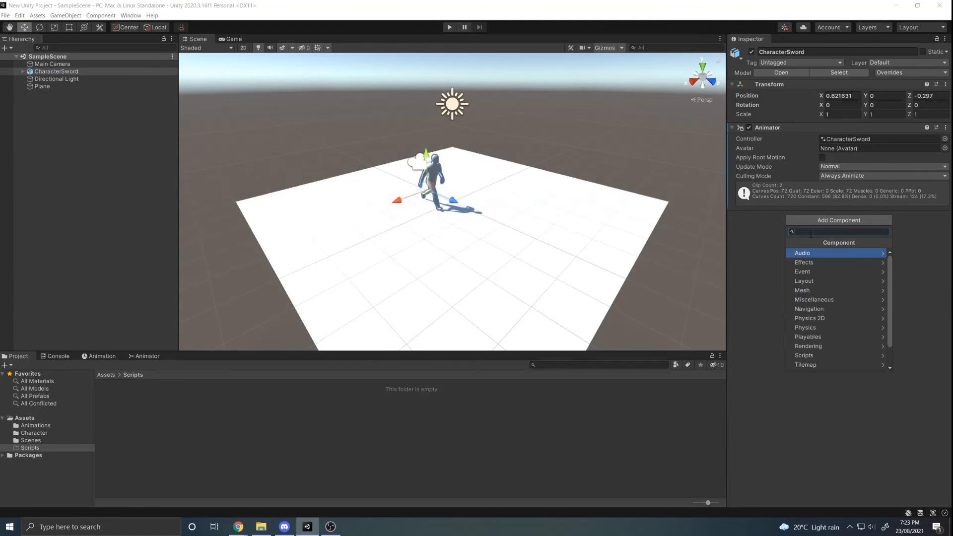
scroll(812, 367, down, 3)
click(811, 369)
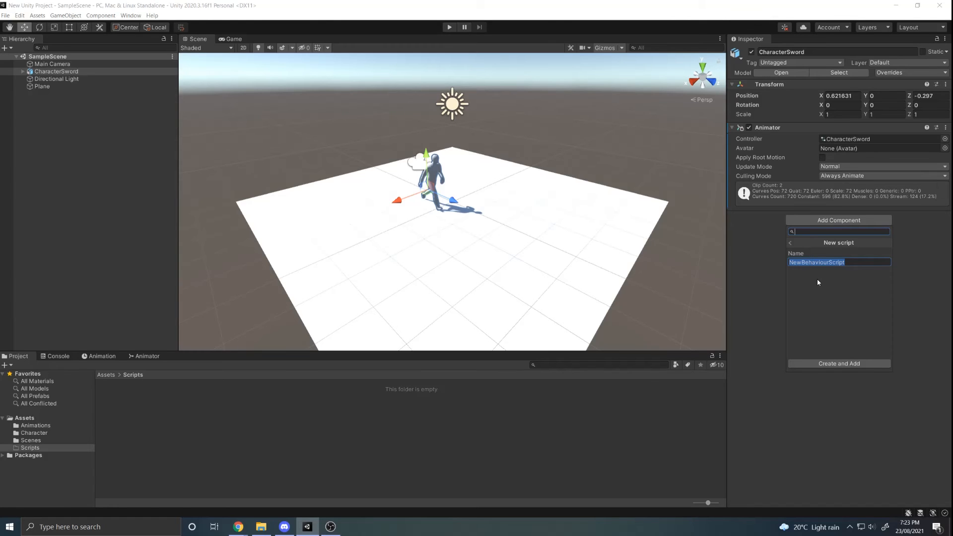
text(Pla)
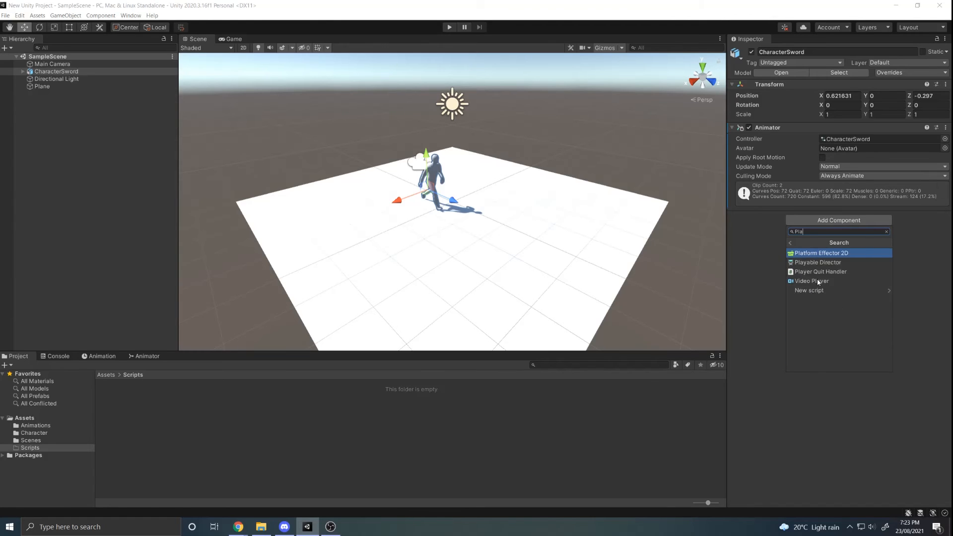
text(yerController)
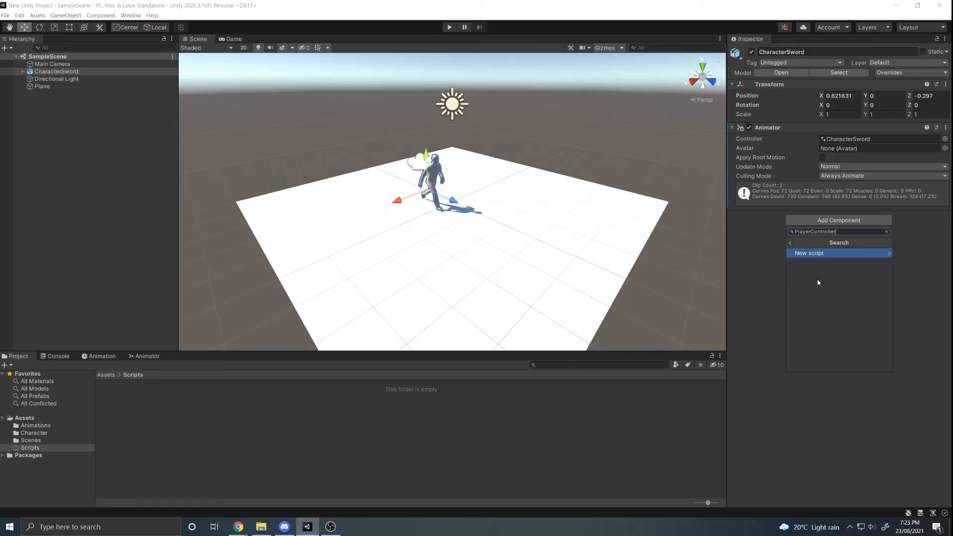
click(824, 253)
click(860, 364)
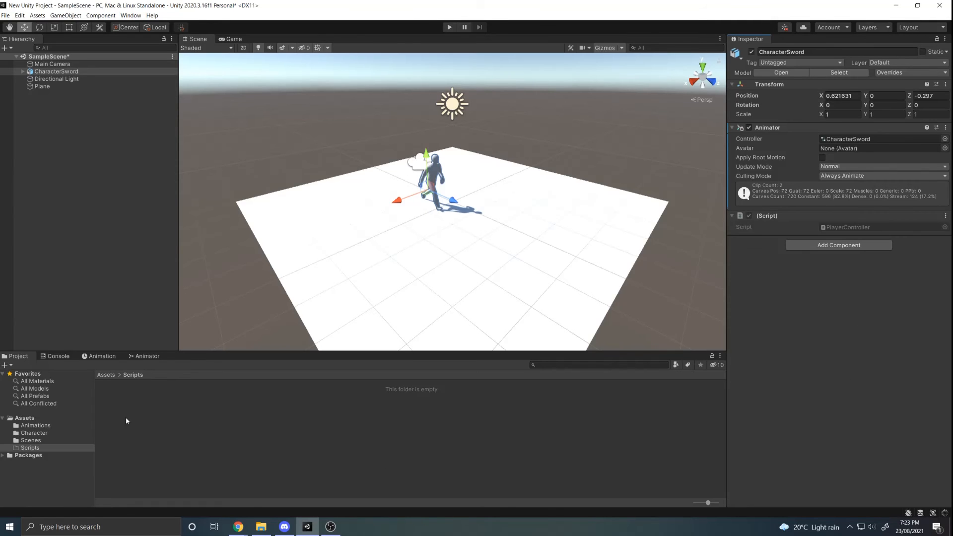
Refresh the view of the Scripts folder in Assets and open the PlayerController script in Visual Studio.
click(25, 418)
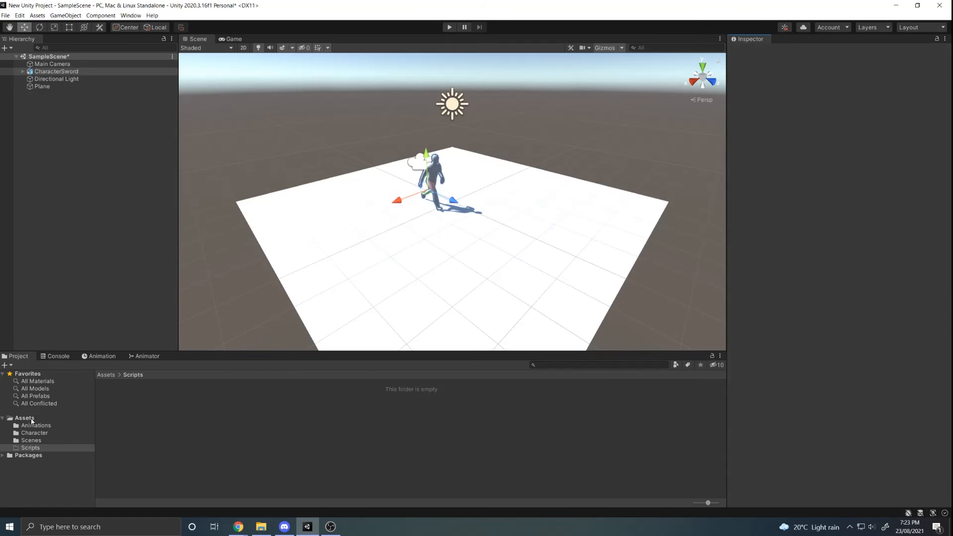
drag(256, 403, 218, 408)
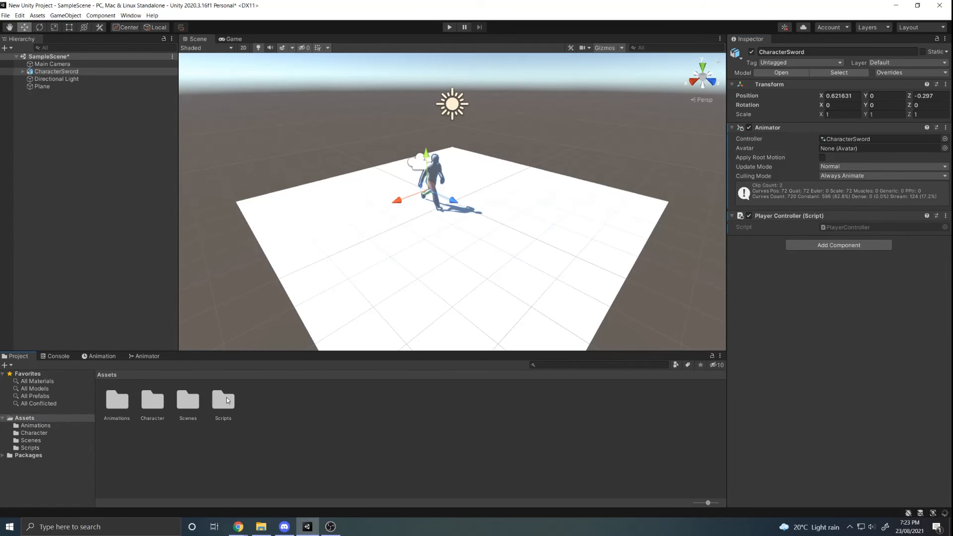
double_click(224, 399)
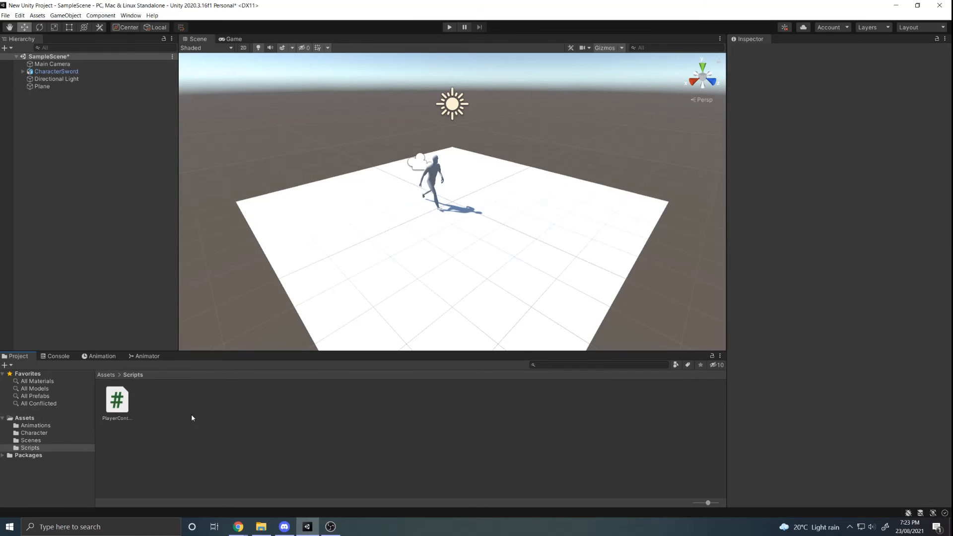
double_click(117, 402)
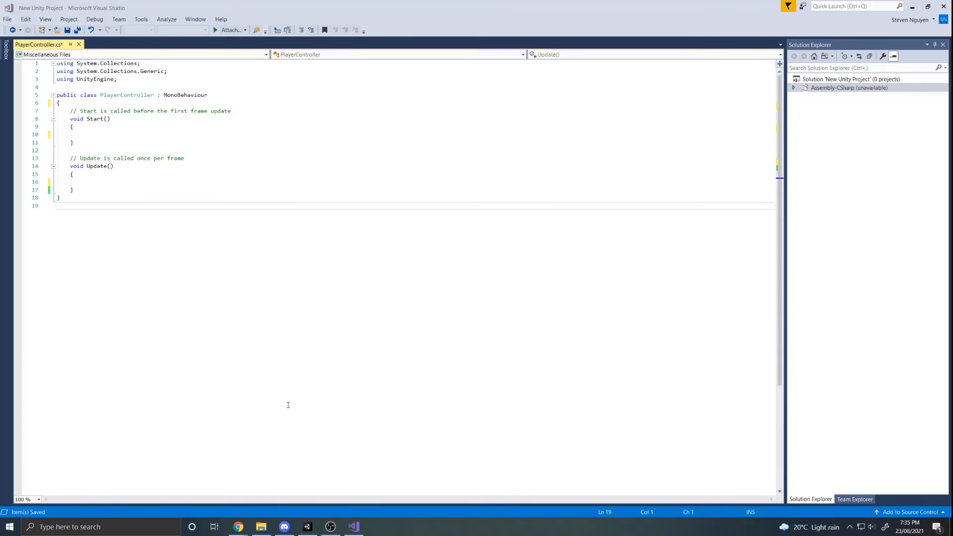
Declare the fields "float speed = 5;" and "Animator anim;" at the start of the PlayerController class.
click(88, 106)
key(Return)
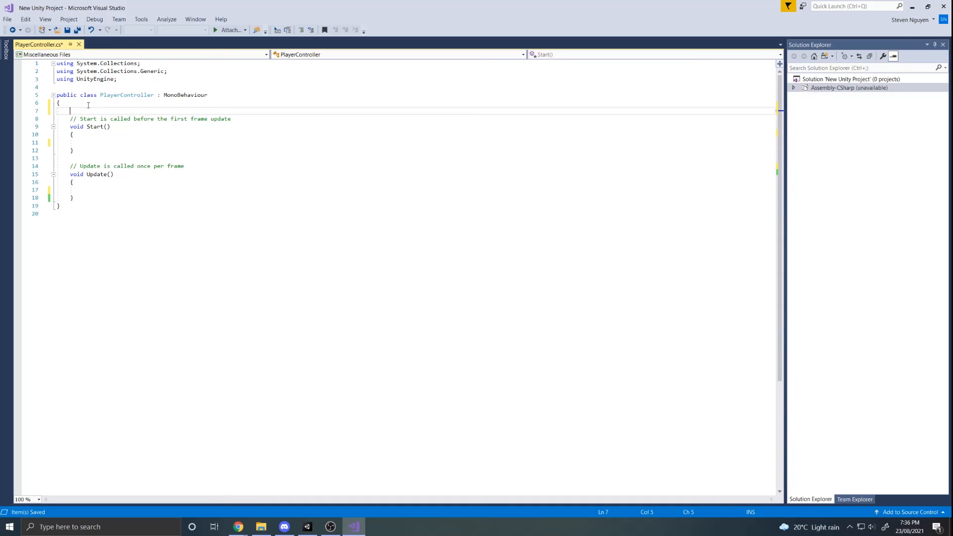
text(float spe)
text(= 6)
key(BackSpace)
text(5;)
key(Return)
key(Return)
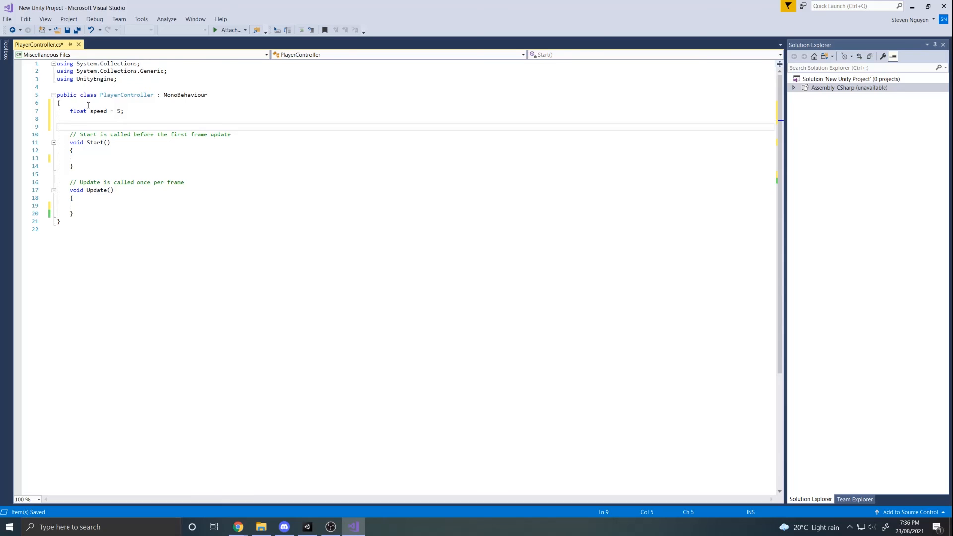
text(Animator a)
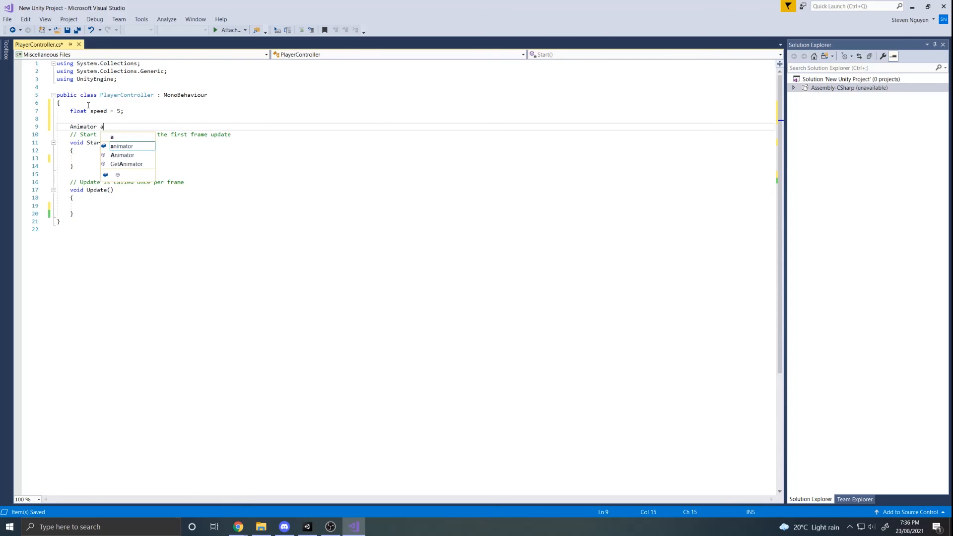
text(nim;)
key(Return)
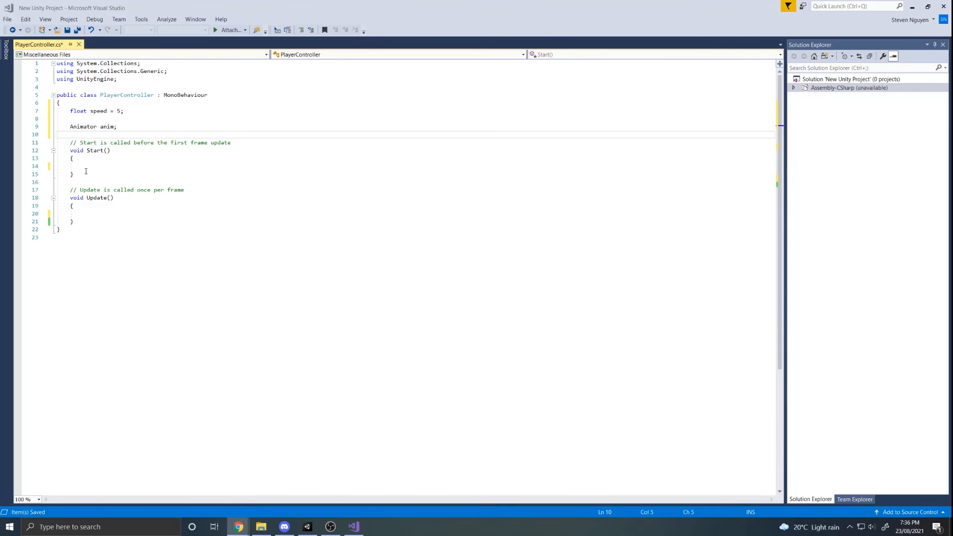
In the Start method, assign the animator with "anim = GetComponent<Animator>();".
click(113, 163)
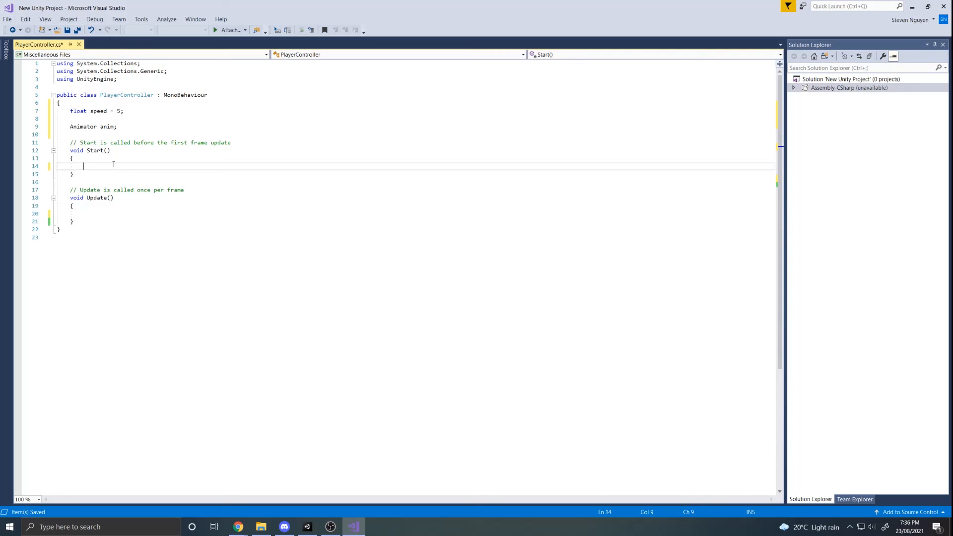
text(anim)
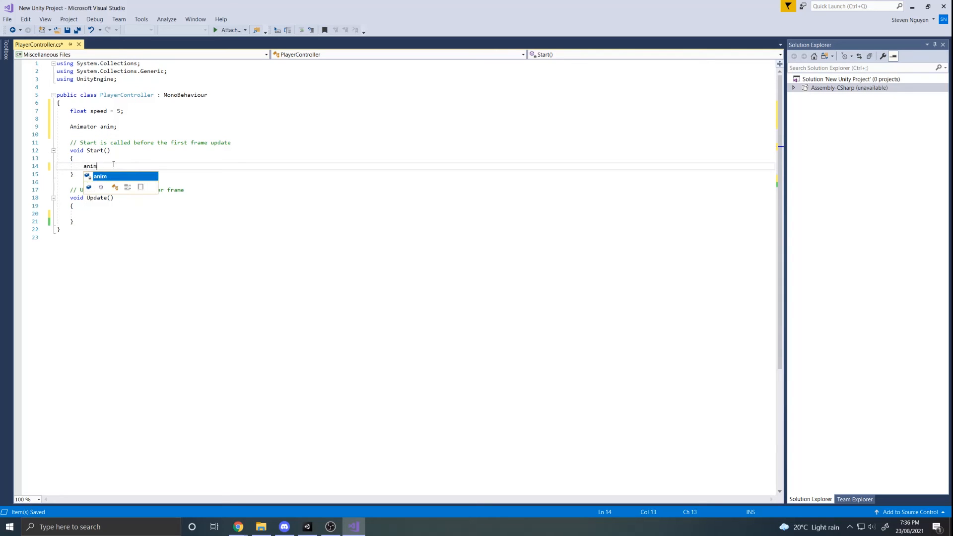
text( = GetCo)
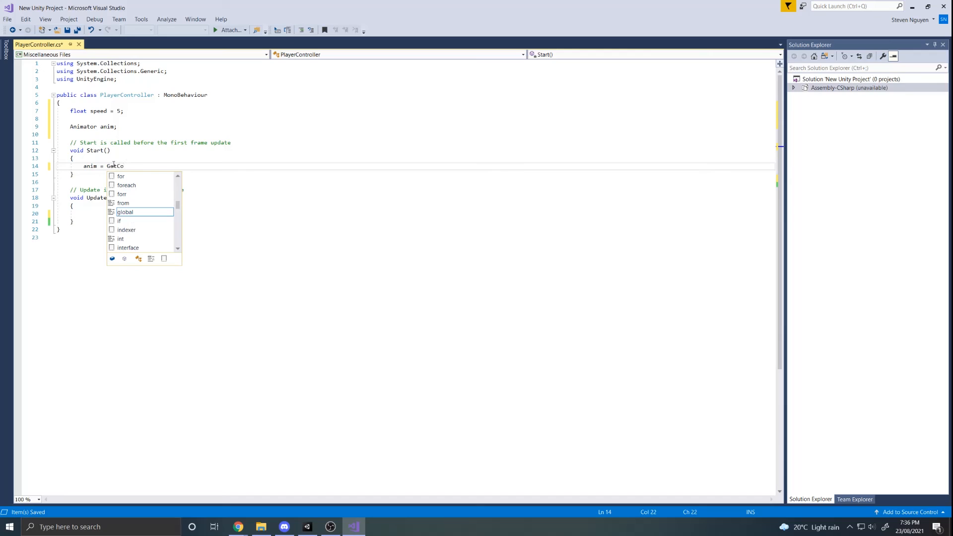
text(mponent<)
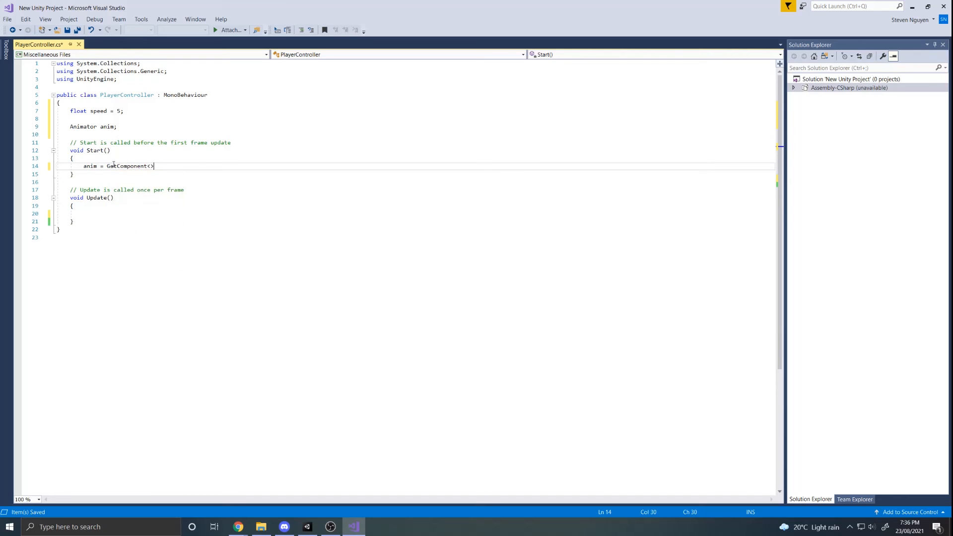
text(Animator.)
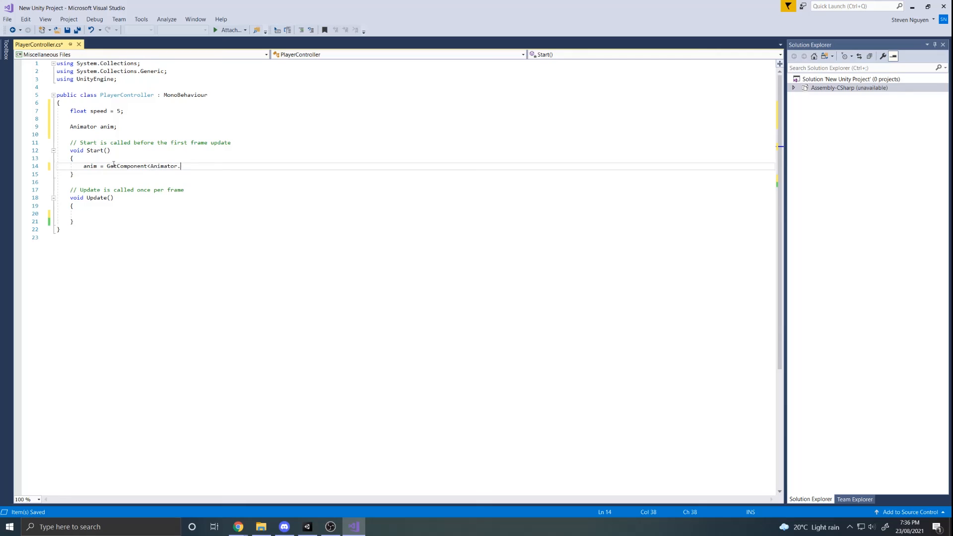
key(BackSpace)
text(>();)
In the Update method, add an if block with the condition "Input.GetKey(KeyCode.W)".
click(109, 210)
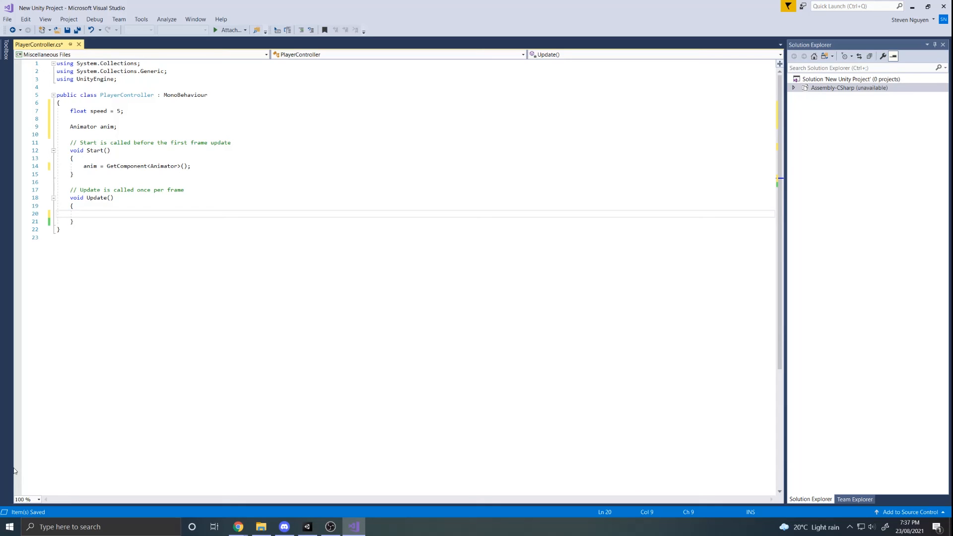
text(if (Input)
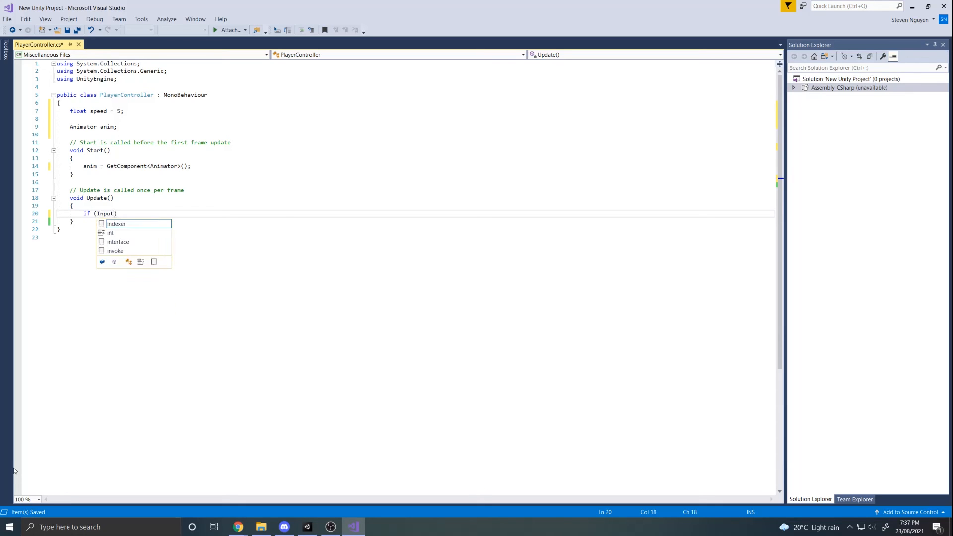
text(.GetK)
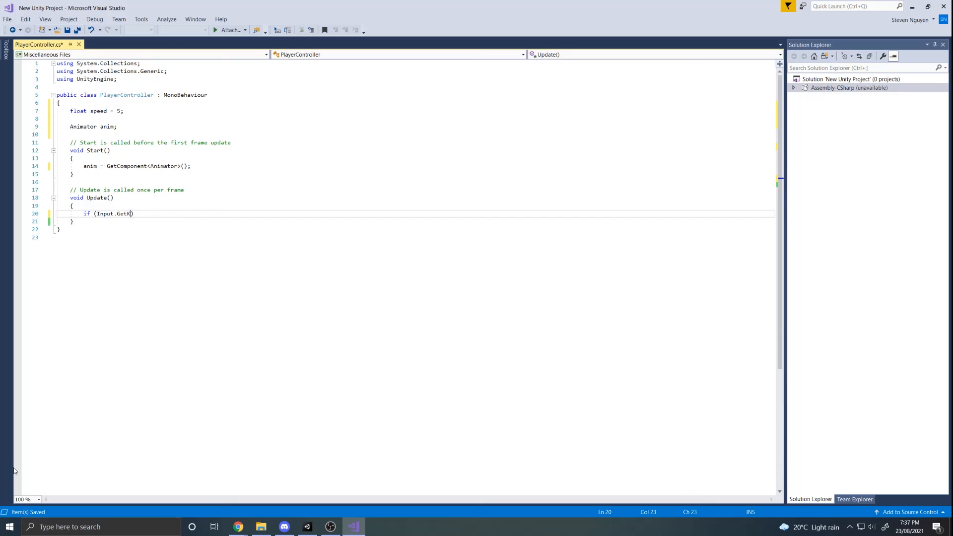
text(ey(KeyC)
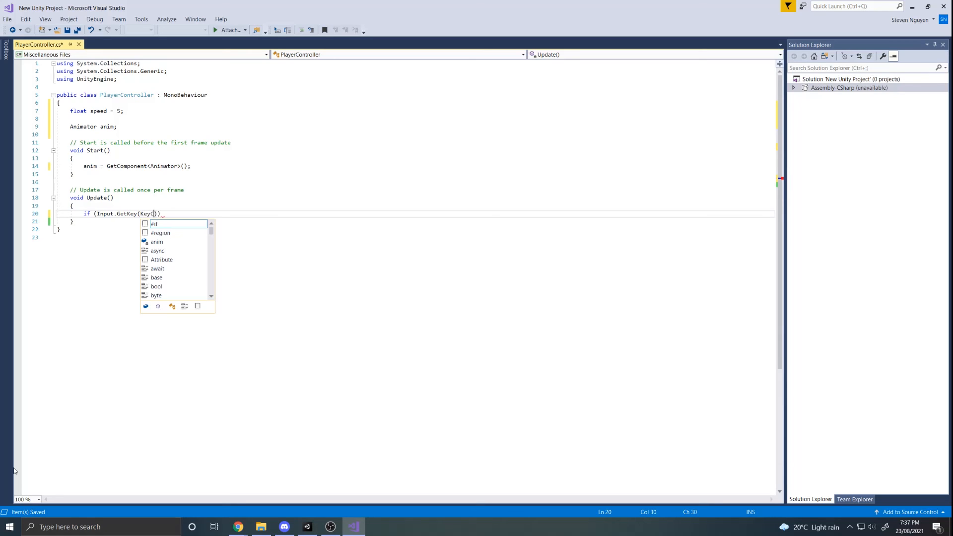
text(ode.W)
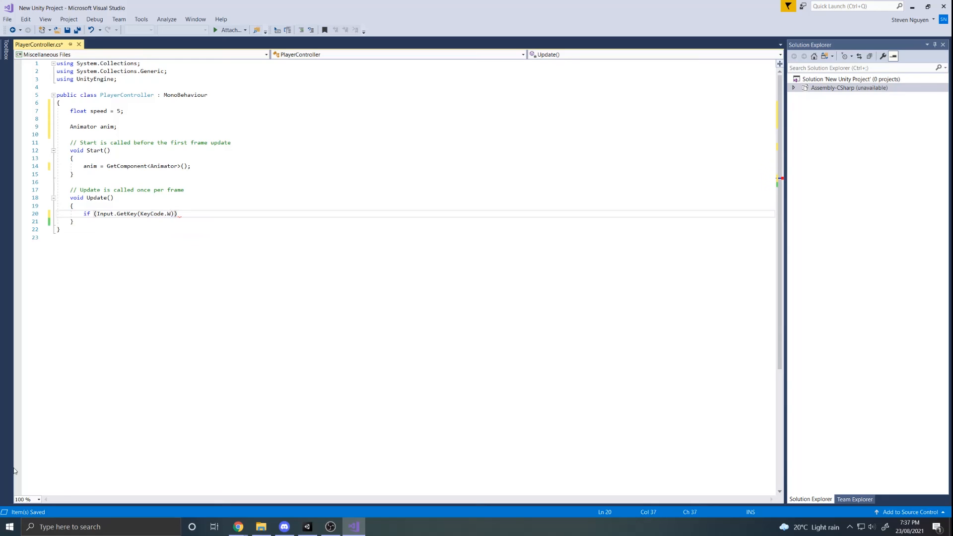
key(Return)
text({)
key(Return)
Inside the W-key block, write "transform.position += Time.deltaTime * speed * Vector3.forward;" and save the script.
text(trans)
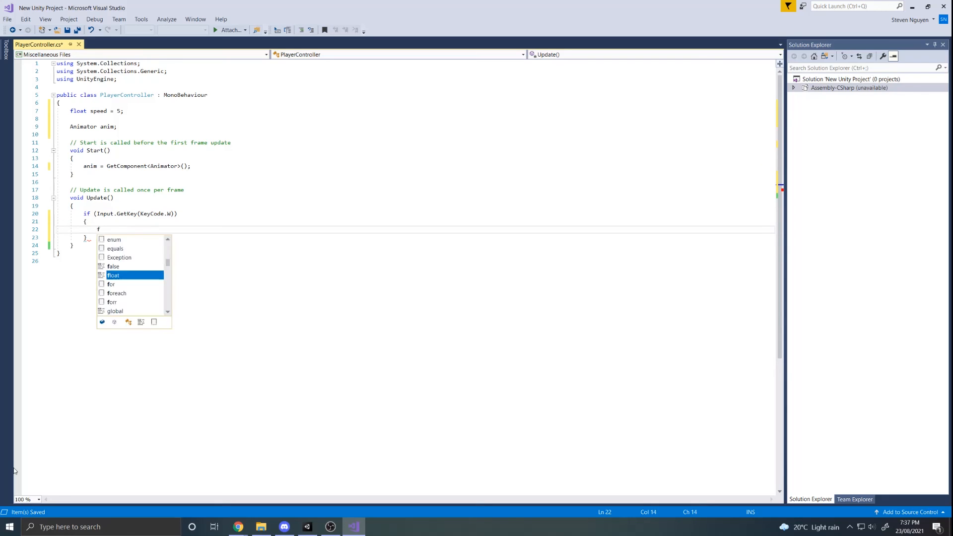
text(form.position)
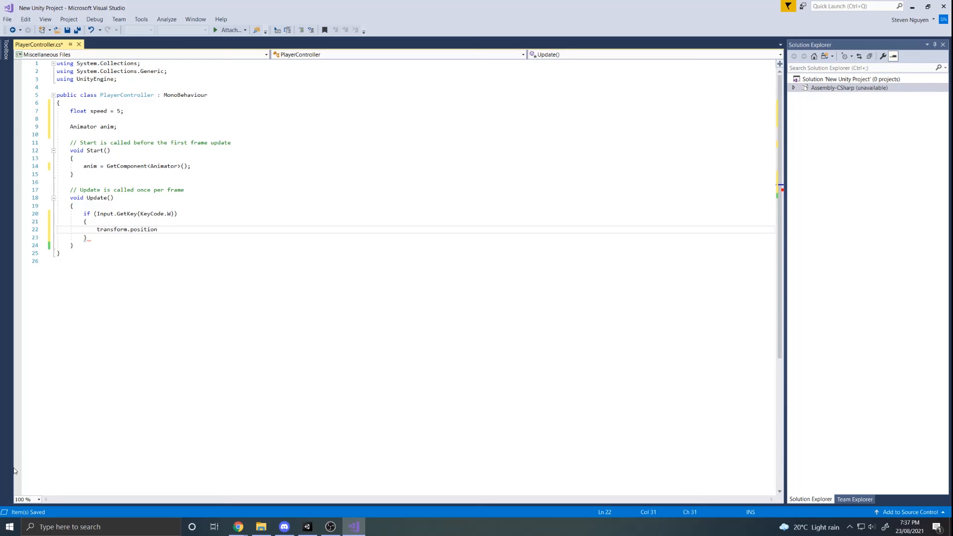
text( += Time.deltaTime * )
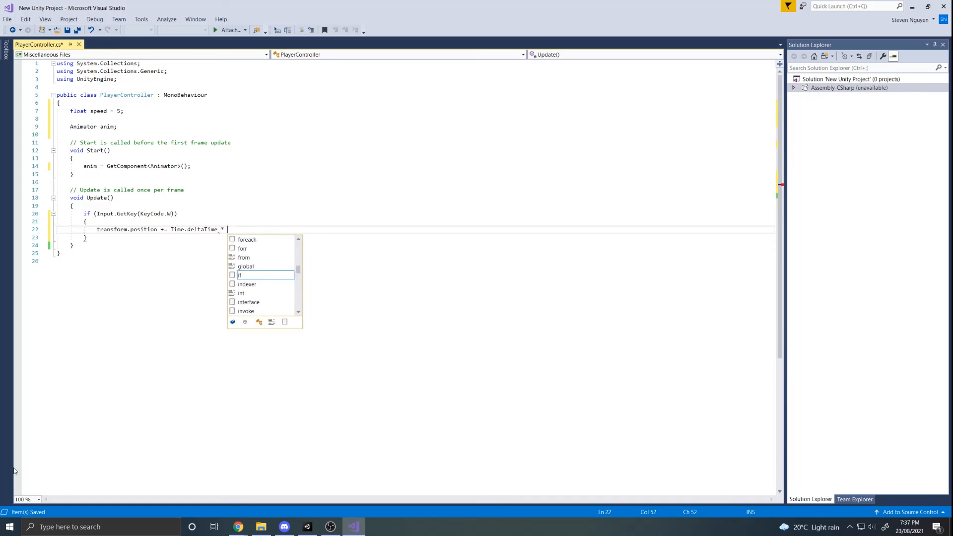
text(speed)
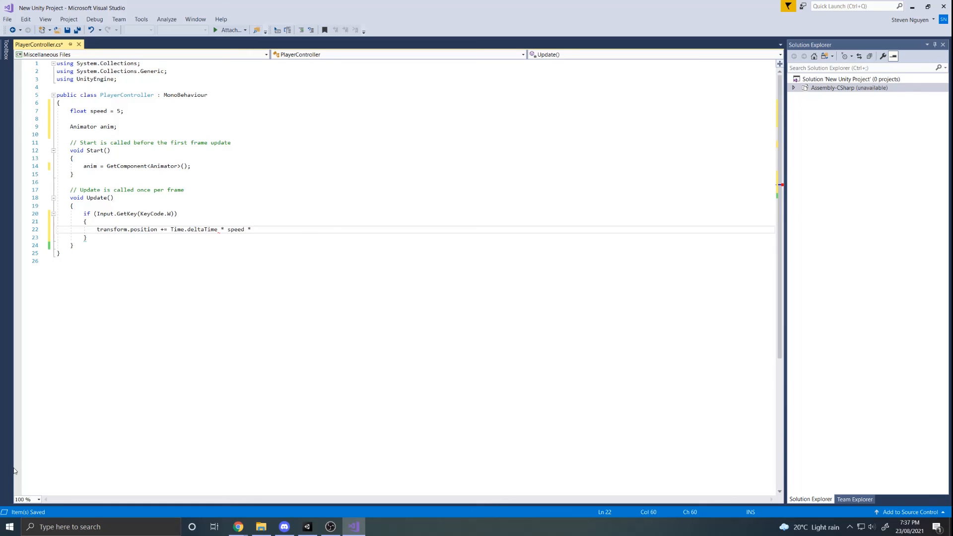
text( * Vector3.forward;)
key(Down)
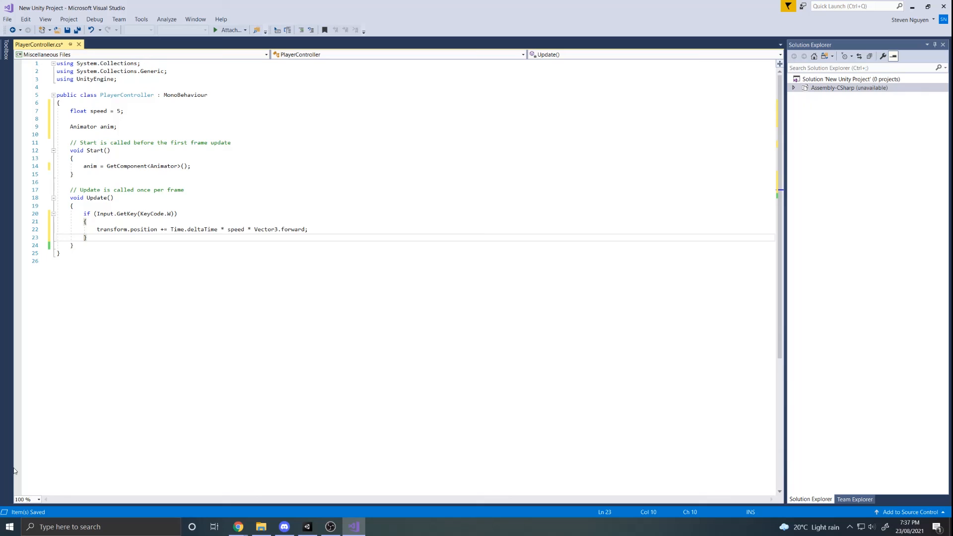
key(ctrl+s)
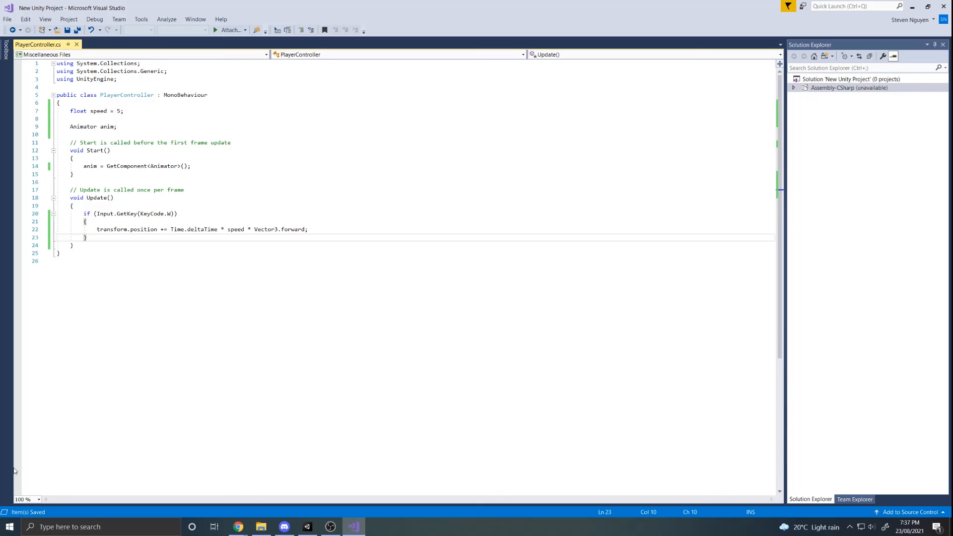
Switch to Unity, test the character's forward movement in Play mode and stop playback.
click(307, 526)
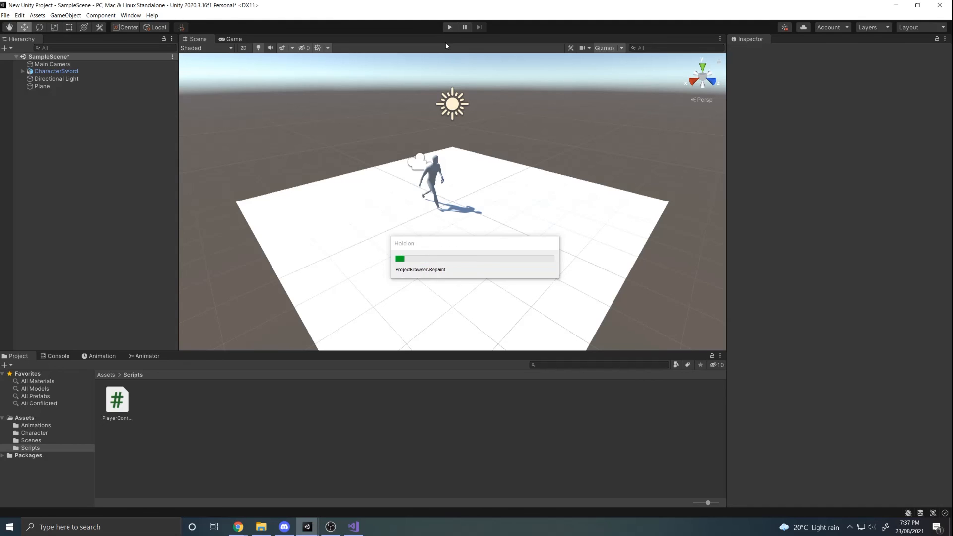
click(449, 27)
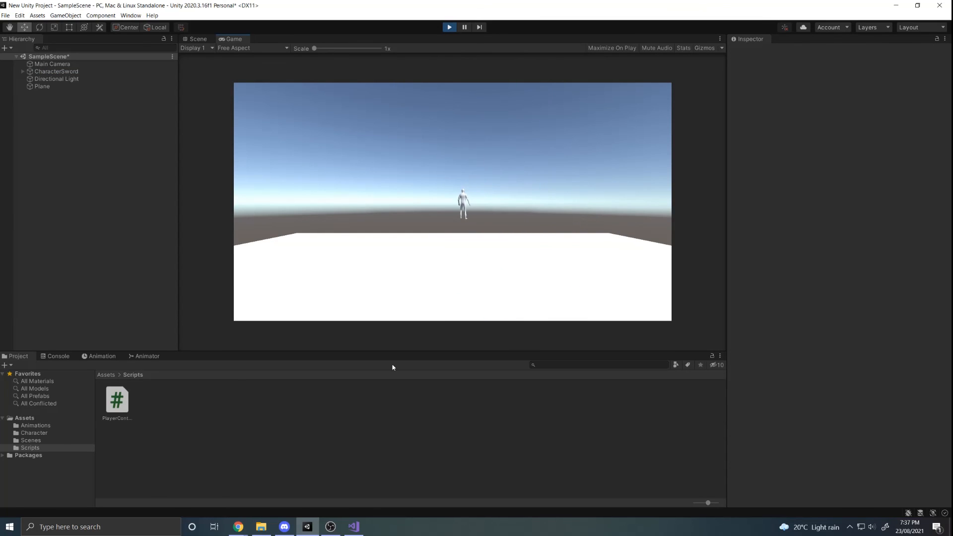
click(450, 28)
Switch to Visual Studio, add anim.SetInteger("condition", 1); as the first line of the W-key block and save the script.
click(356, 529)
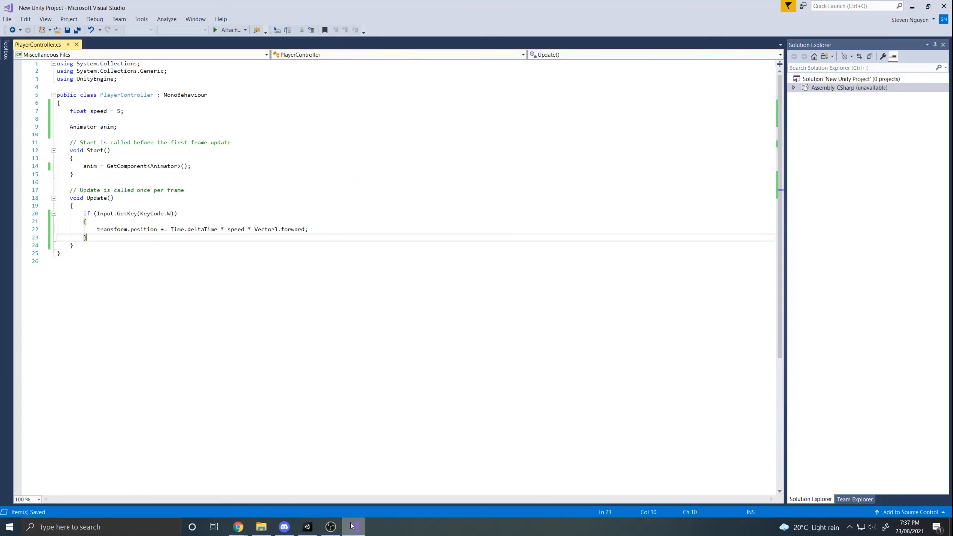
key(Up)
key(Up)
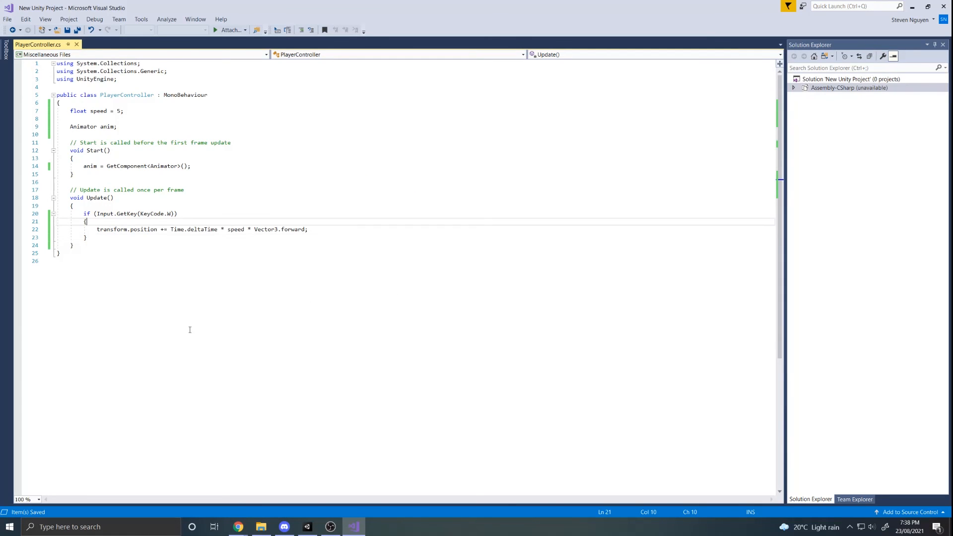
key(Return)
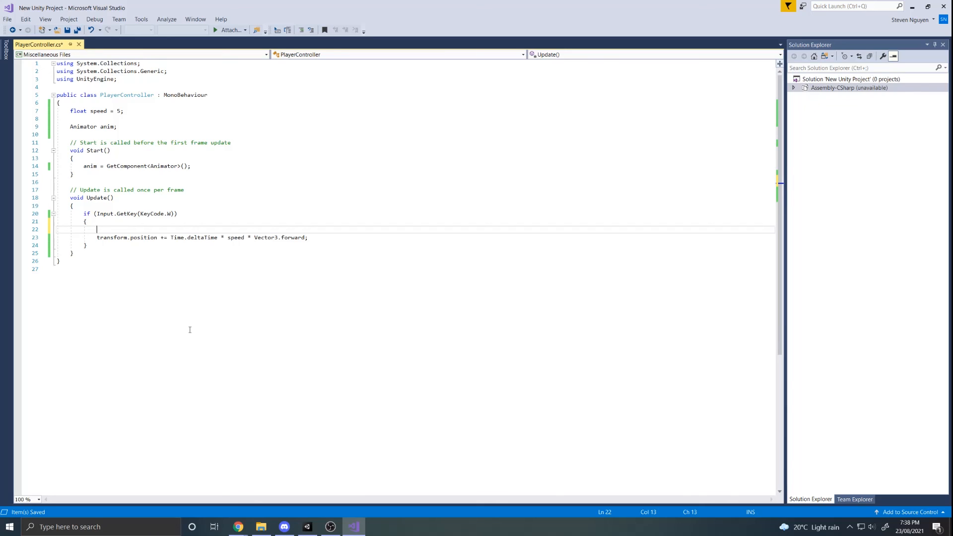
text(anim)
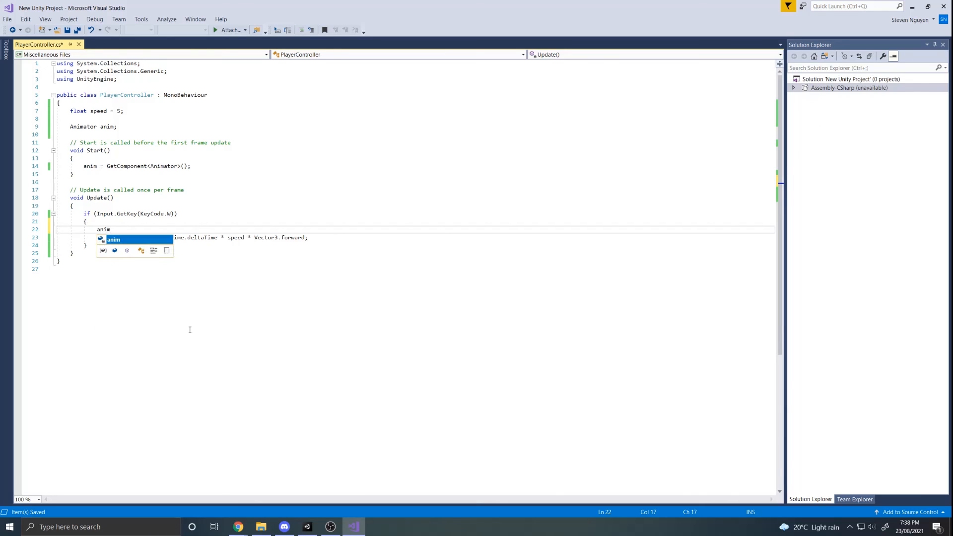
text(.SetInte)
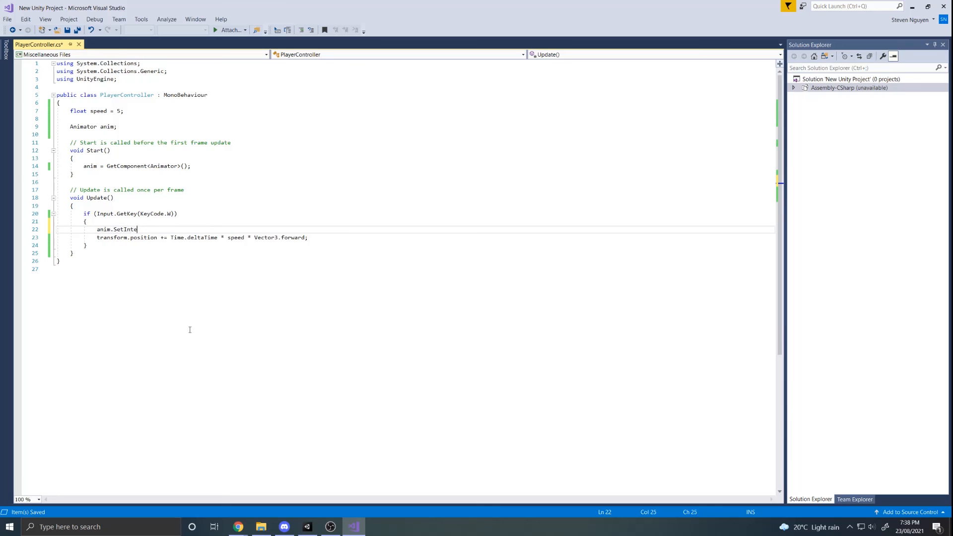
text(ger ("condition", 1))
key(Left)
key(Left)
key(BackSpace)
text(, 1);)
Switch to Unity, test the character's running animation while it moves forward in Play mode and stop playback.
key(alt+Tab)
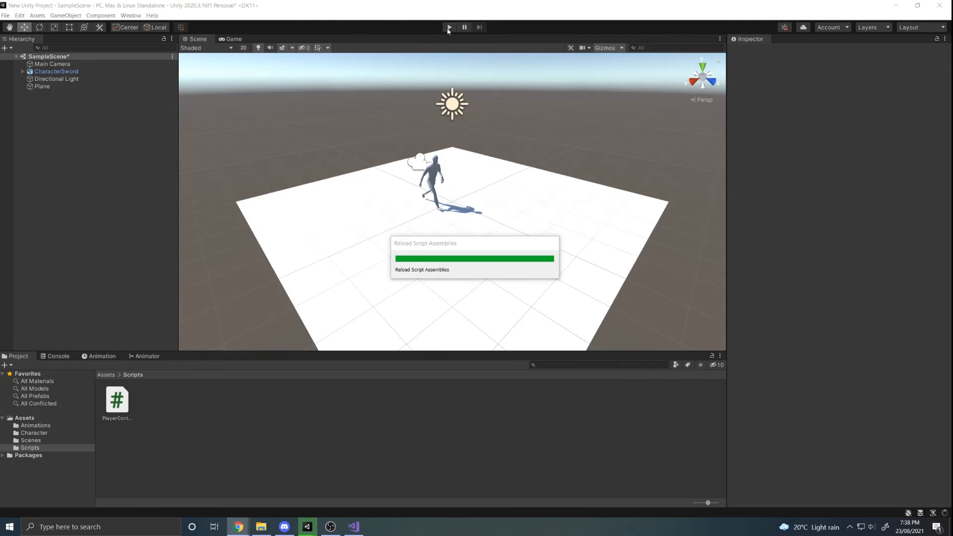
click(449, 28)
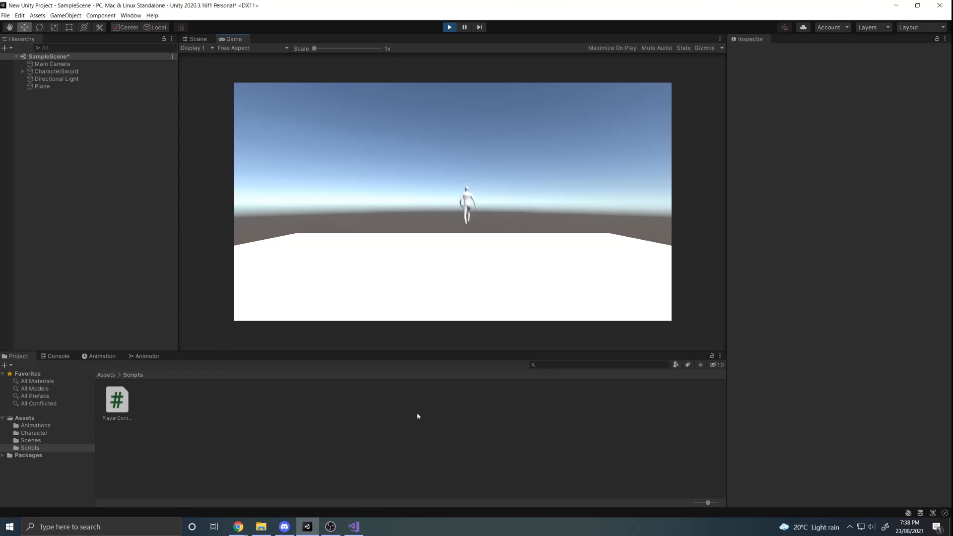
click(449, 27)
Back in Visual Studio, add a second if block below the W-key block with the condition "Input.GetKeyUp(KeyCode.W)".
click(353, 528)
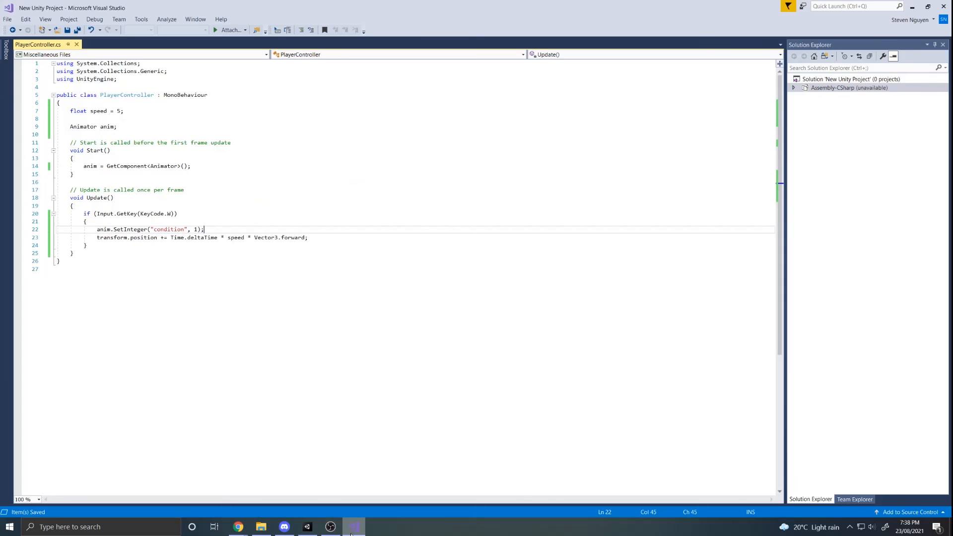
click(109, 247)
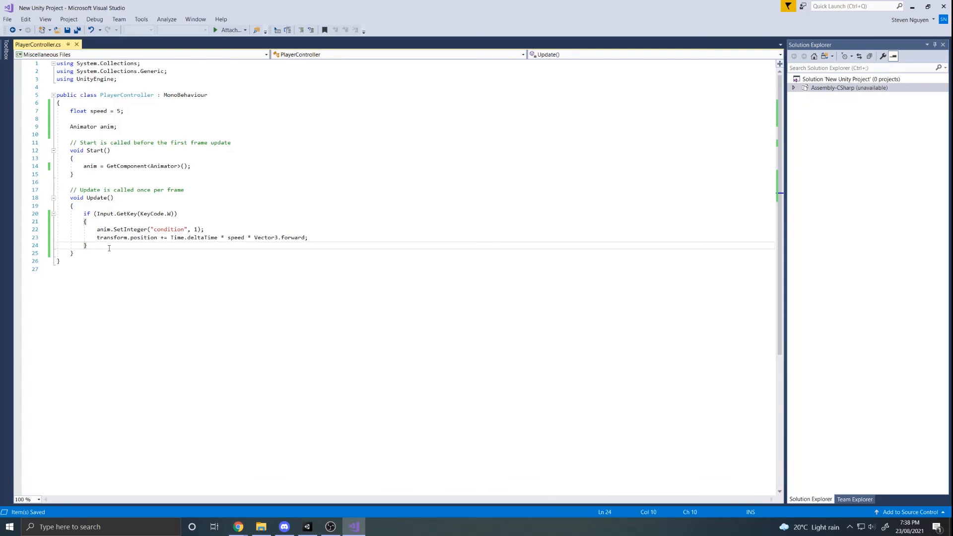
key(Return)
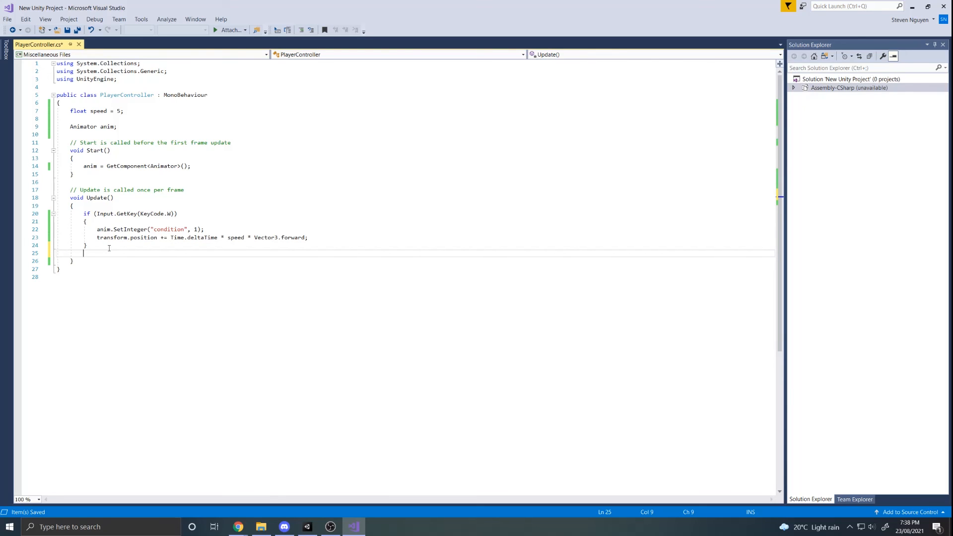
text(if (Input)
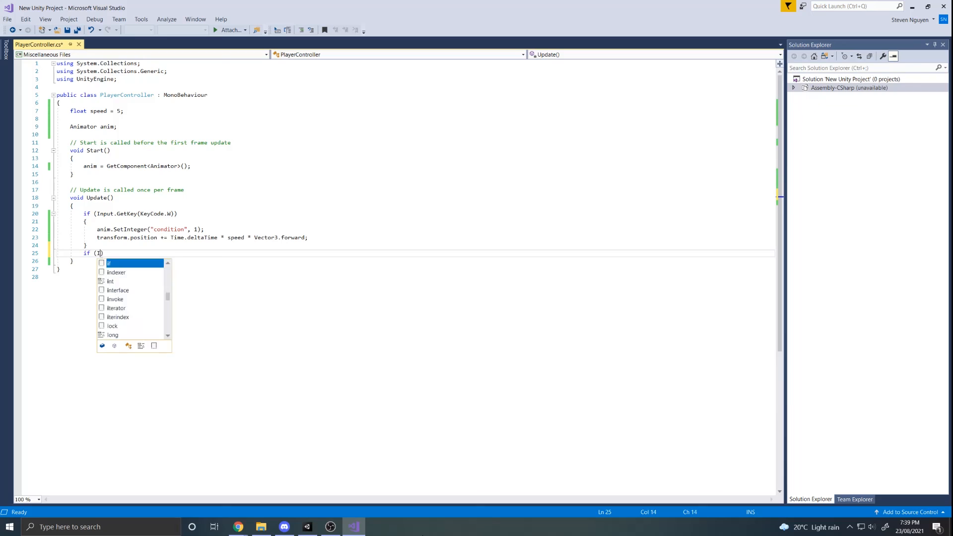
text(.GetKey)
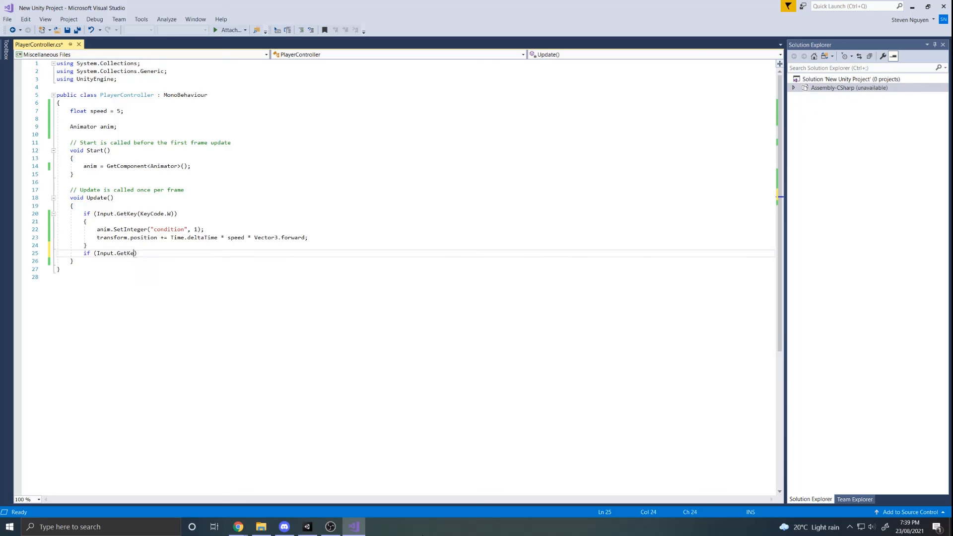
text(Up(KeyCode.W)))
key(Return)
text({)
key(Return)
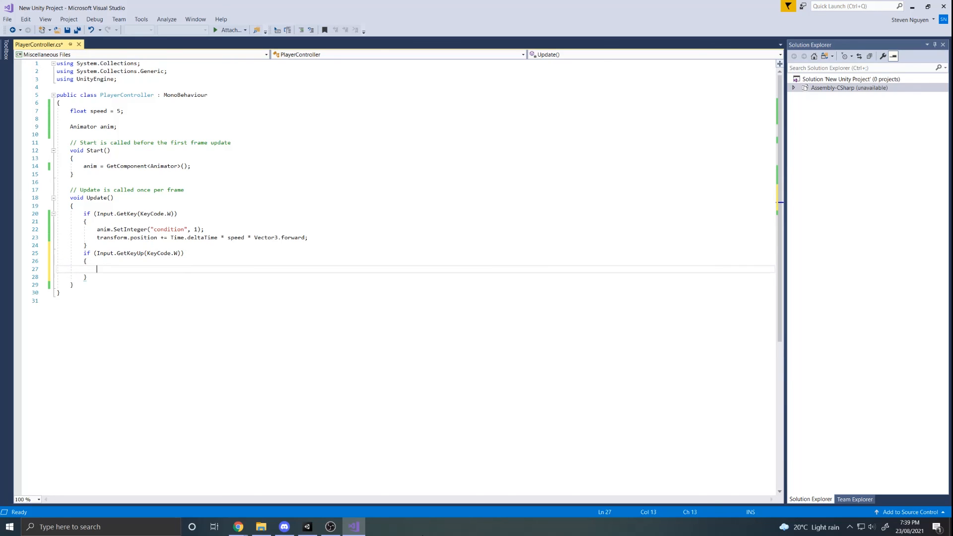
Inside the key-release block, write anim.SetInteger("condition", 1); and save the script.
text(anim.SetInteger("condition",1)
key(Left)
text(;)
key(ctrl+s)
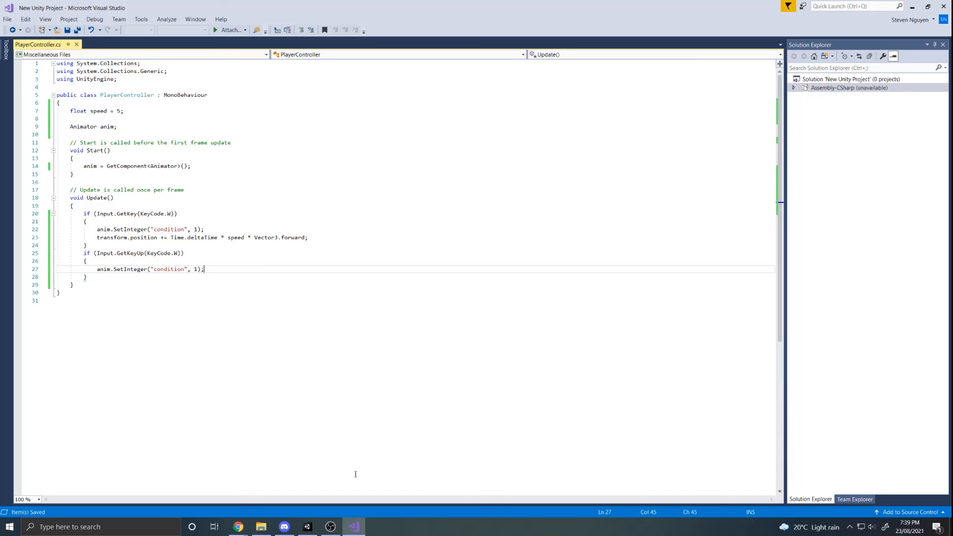
Switch to Unity, test how the character's animation responds to releasing W in Play mode and stop playback.
click(316, 529)
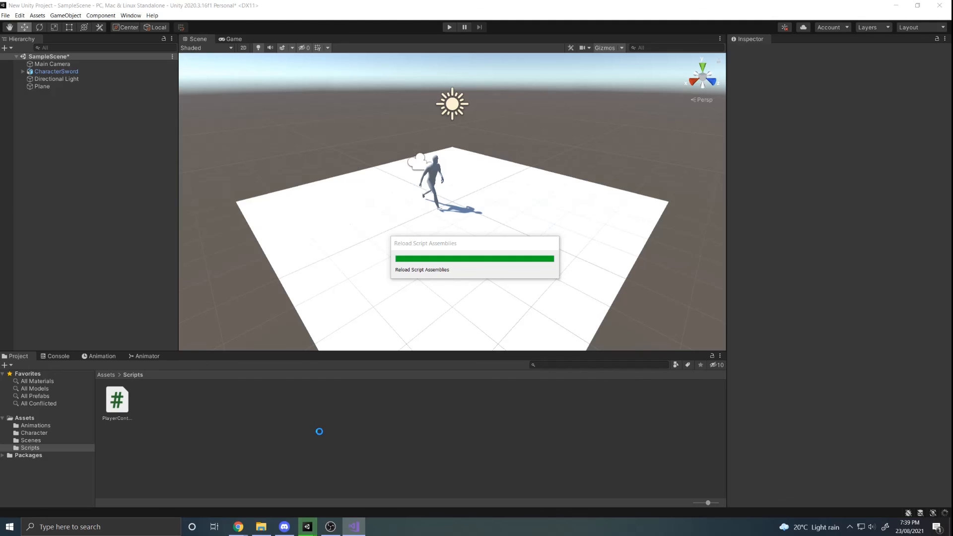
click(449, 27)
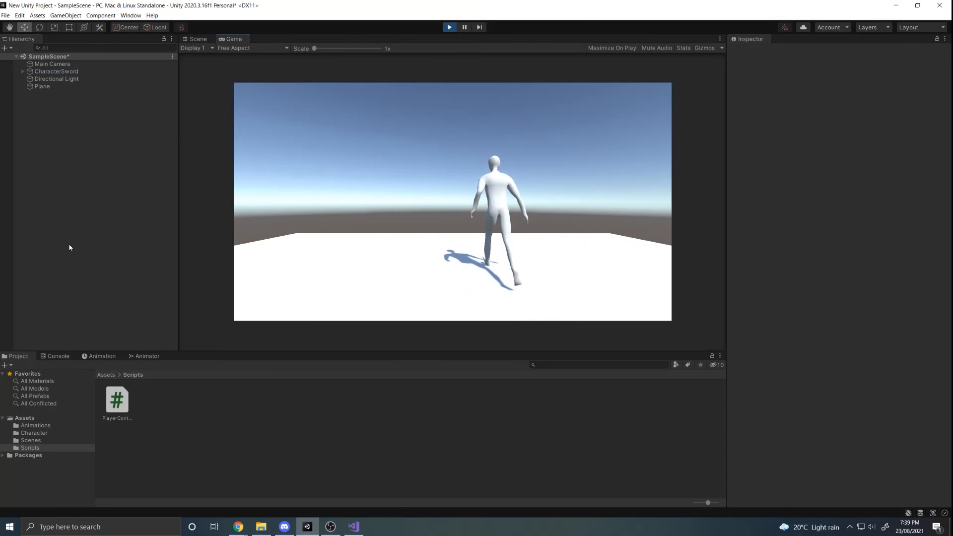
click(449, 27)
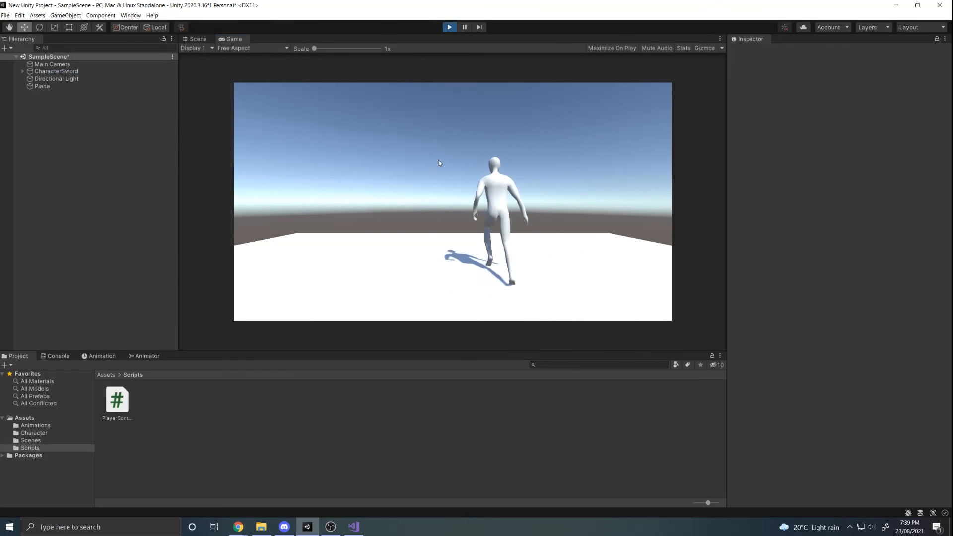
Return to Visual Studio, set the "condition" value in the GetKeyUp block to 0 and save the script.
click(354, 527)
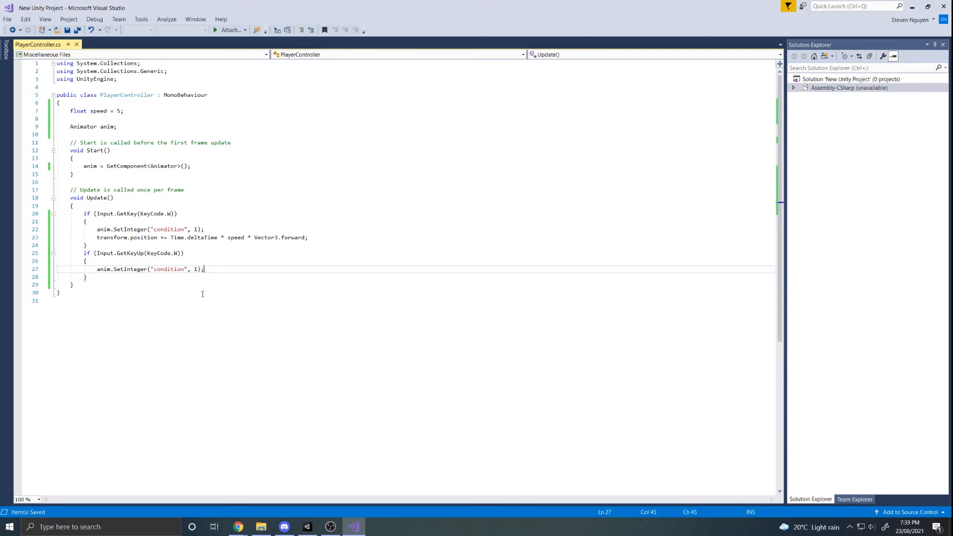
key(Left)
key(Left)
key(BackSpace)
text(0)
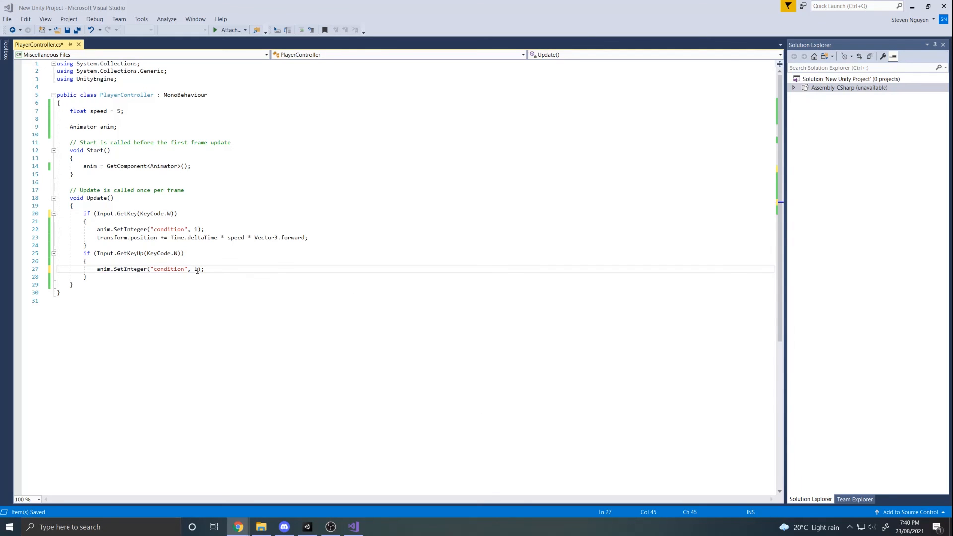
click(336, 449)
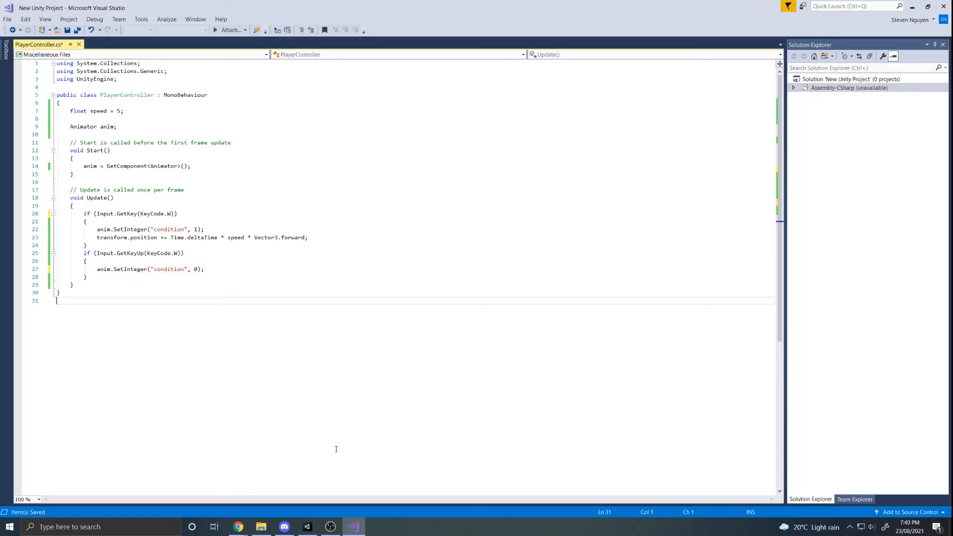
key(ctrl+s)
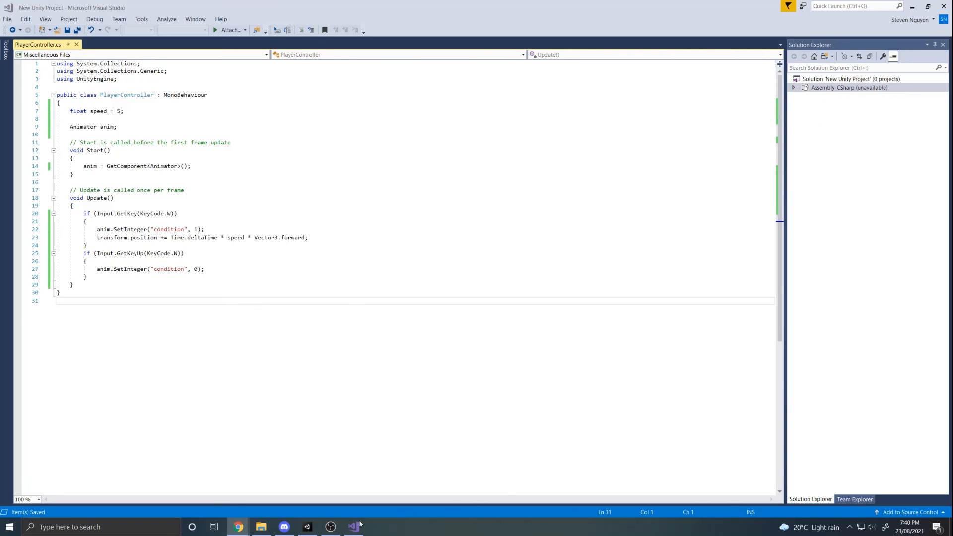
Switch to Unity, move the character forward with W in Play mode to check both idle and running animations, and stop playback.
click(308, 527)
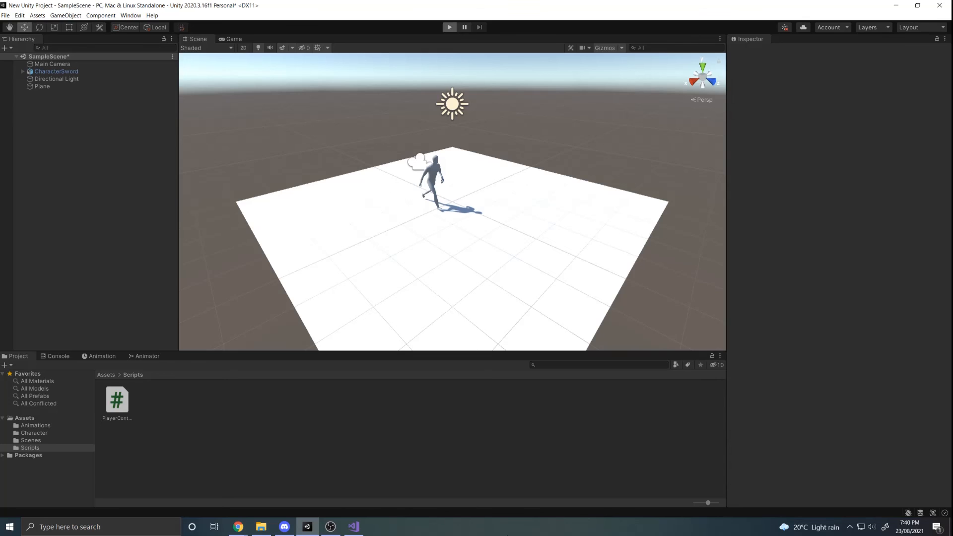
click(449, 27)
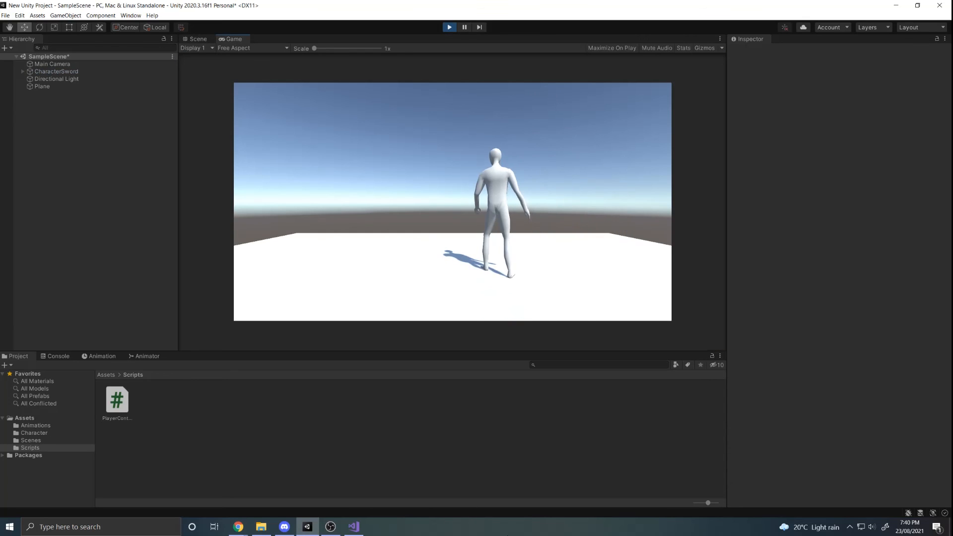
key(w)
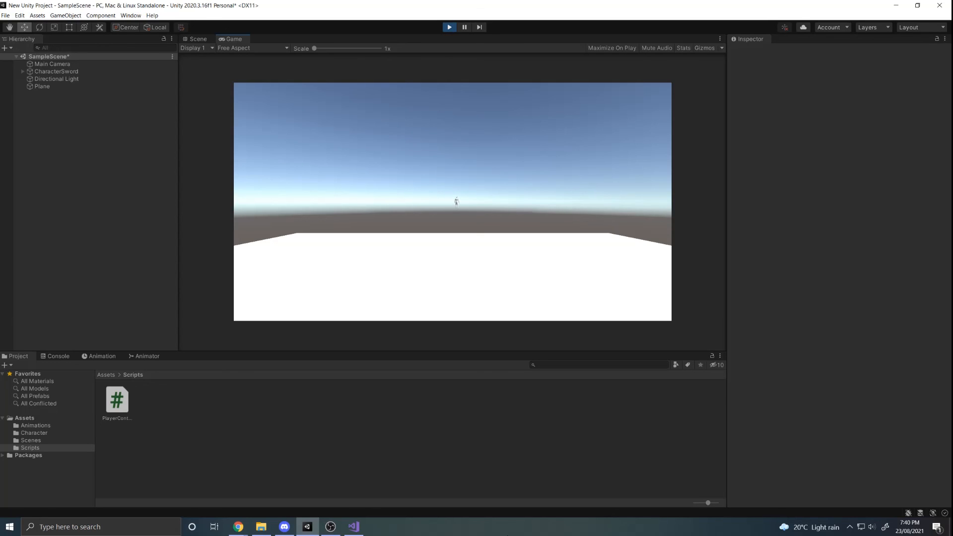
click(449, 27)
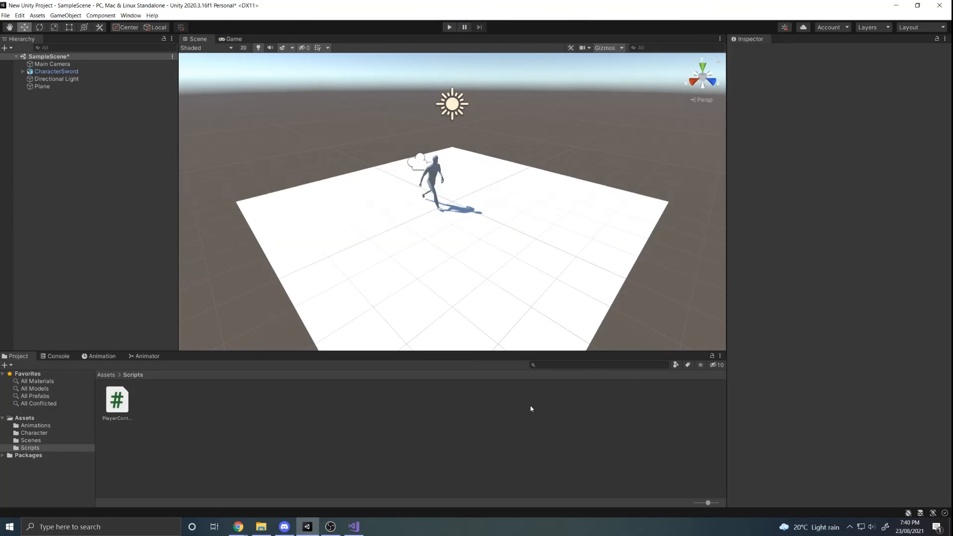